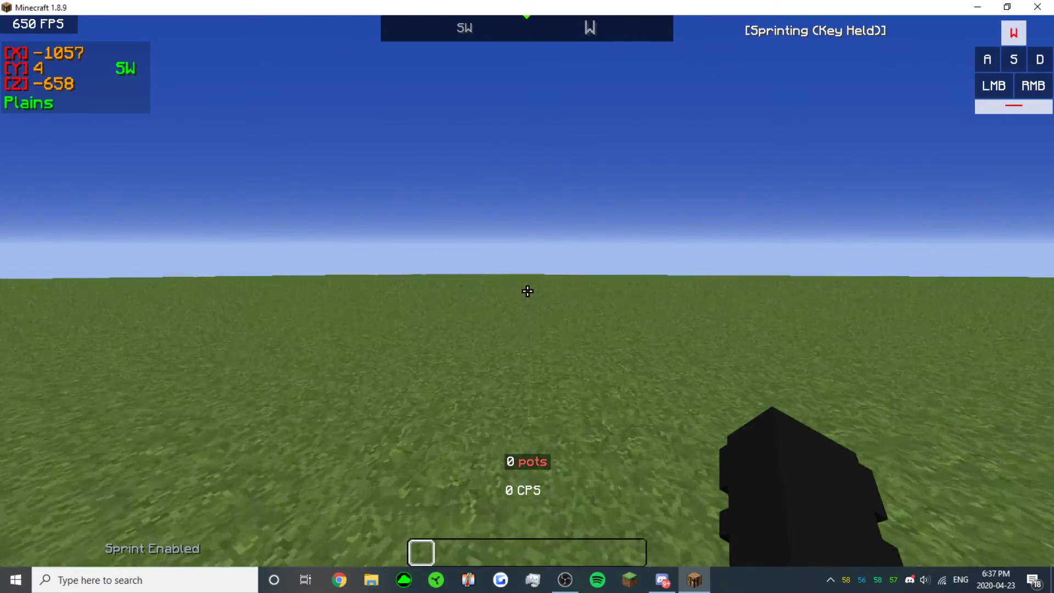
Step: Sprint southwest across the flat grass plains in first-person view, jumping and swinging the arm
key("w")
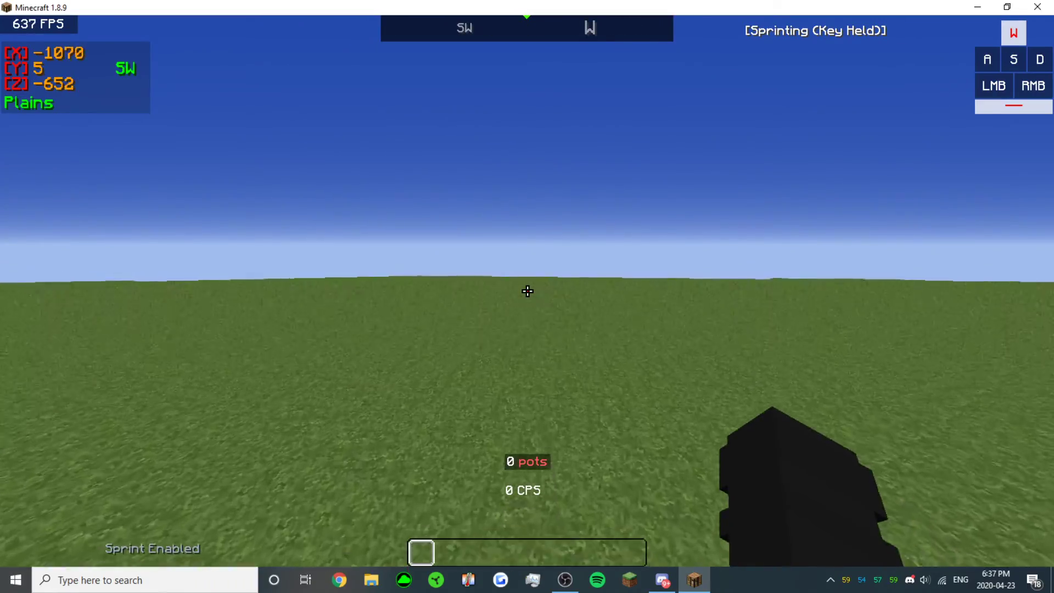
key("w")
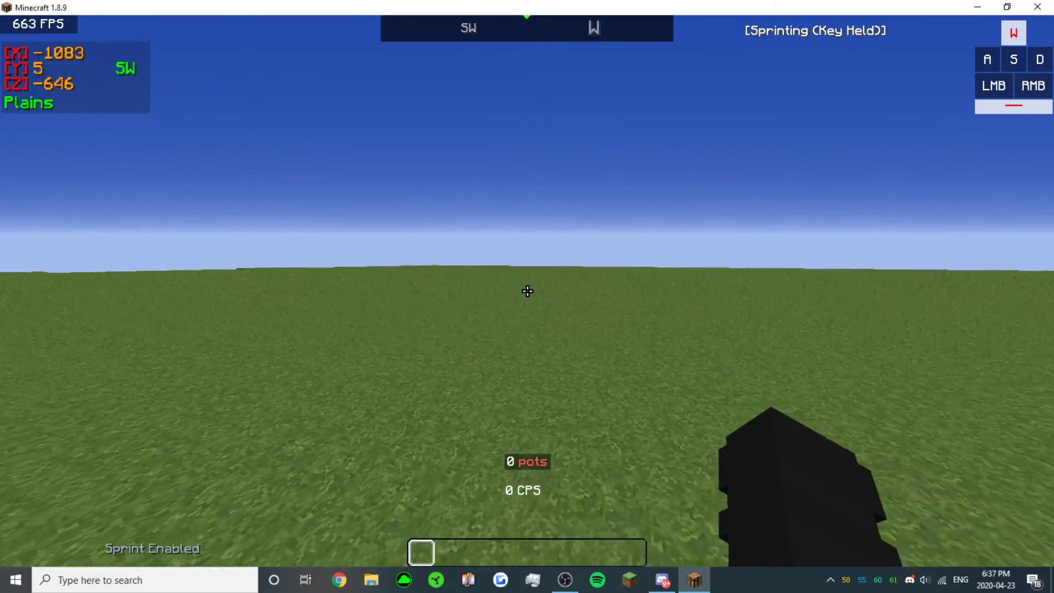
key("w")
key("w")
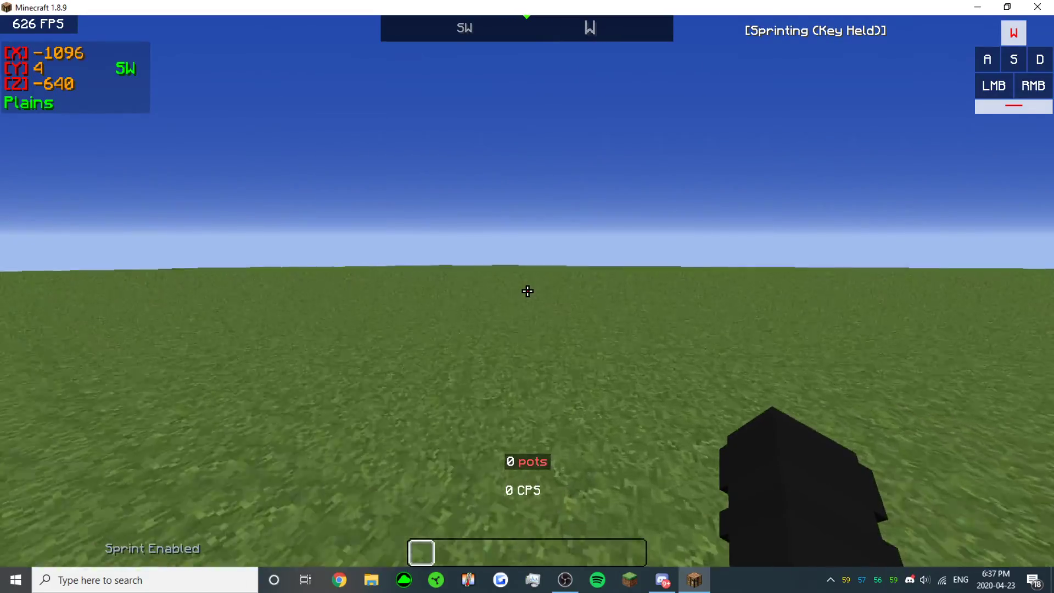
key("w")
key("w")
key("w")
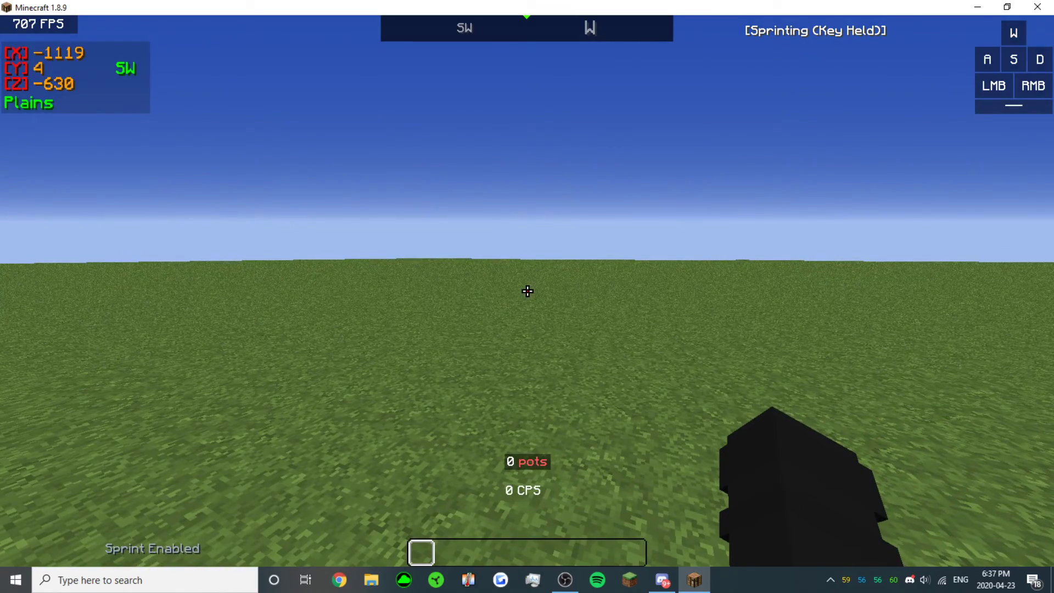
key("w")
key("space")
left_click(527, 291)
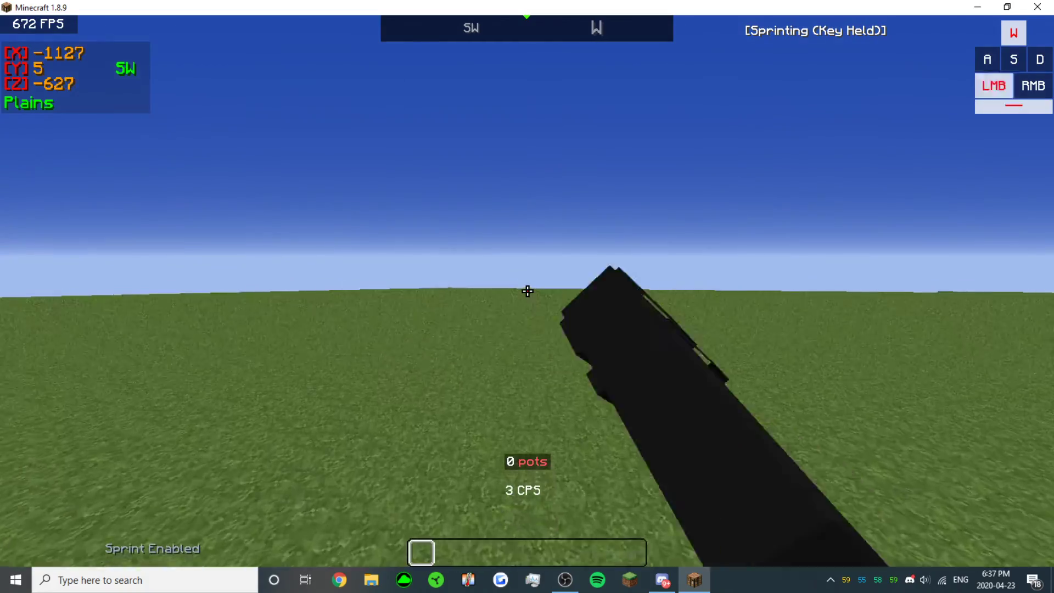
key("w")
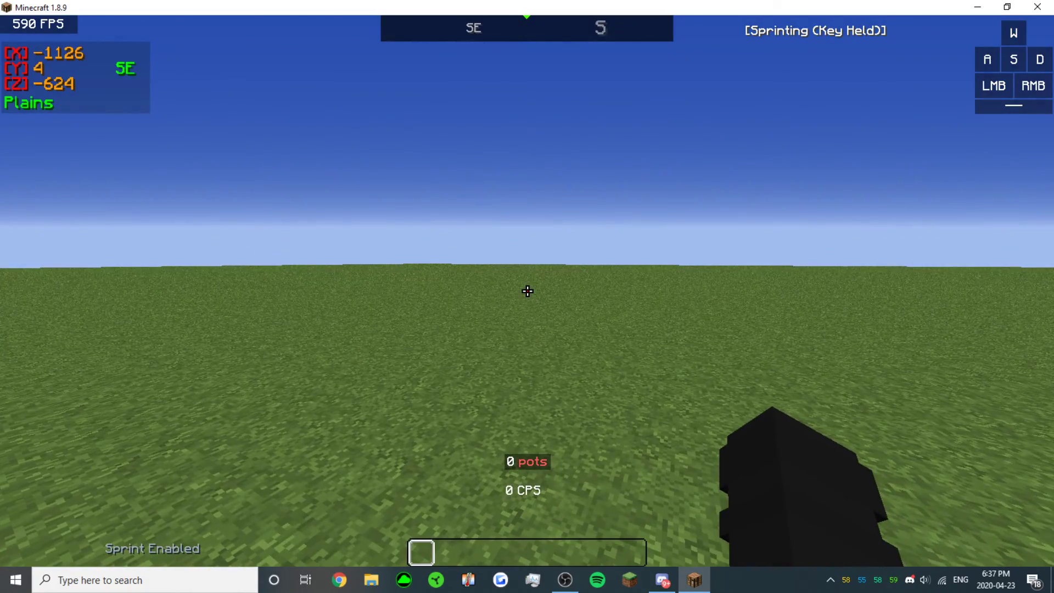
Step: Switch to the front-facing third-person view and run the character around the plains in changing directions
key("F5")
key("F5")
key("w")
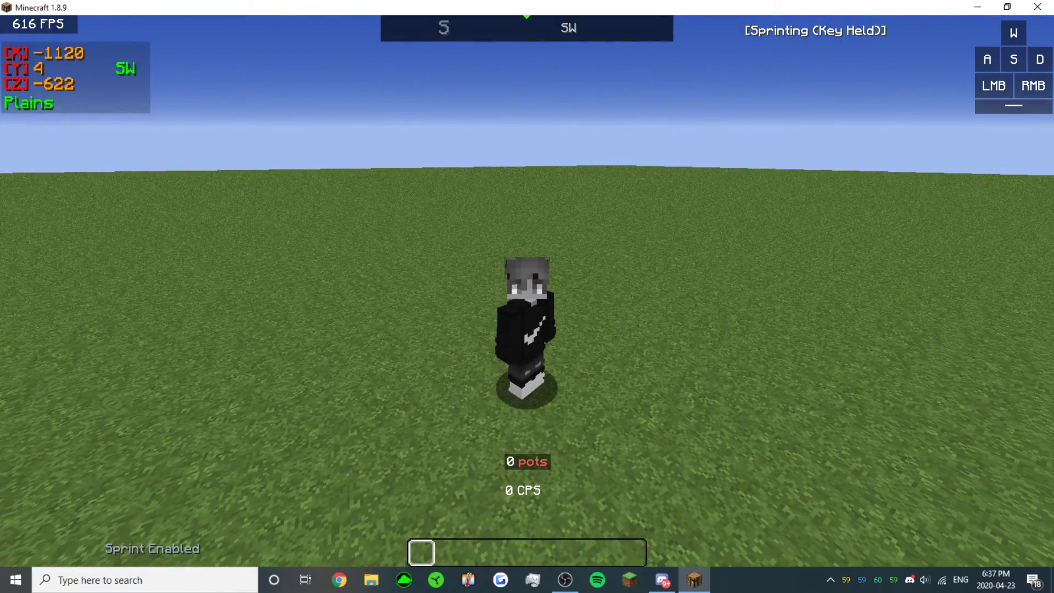
key("w")
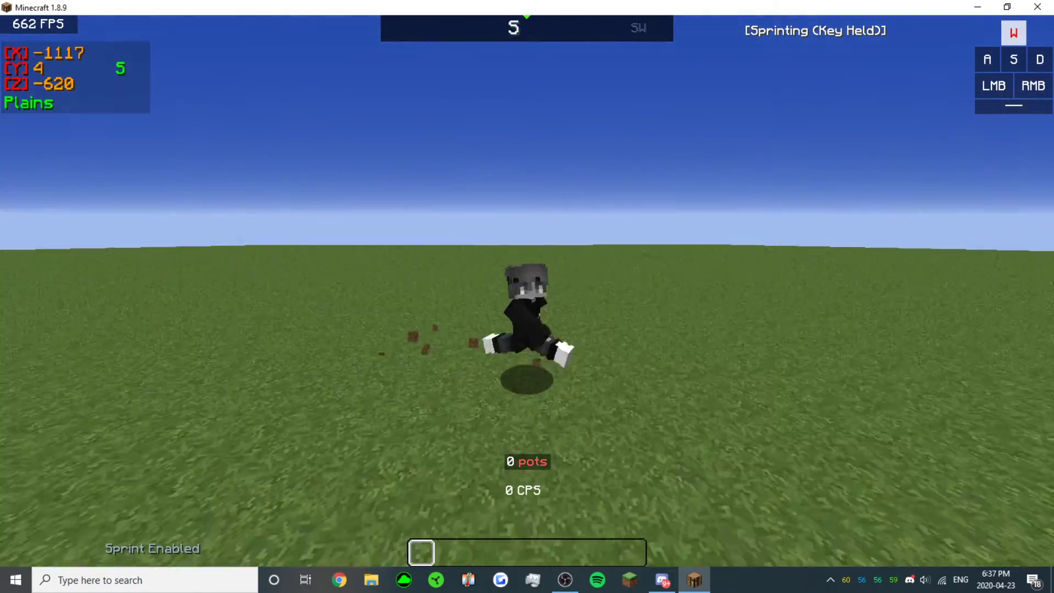
key("w")
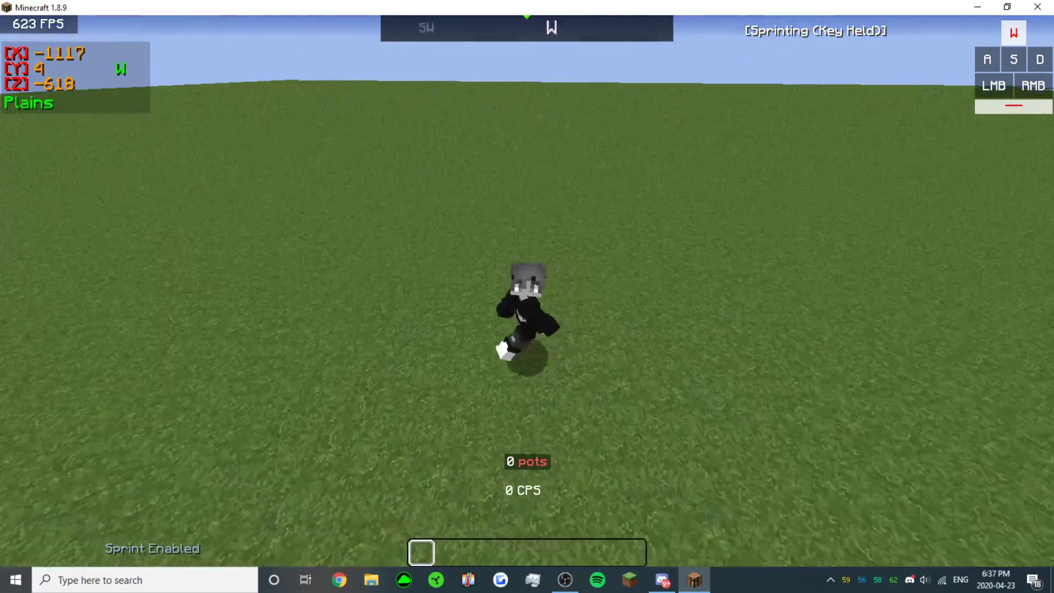
key("w")
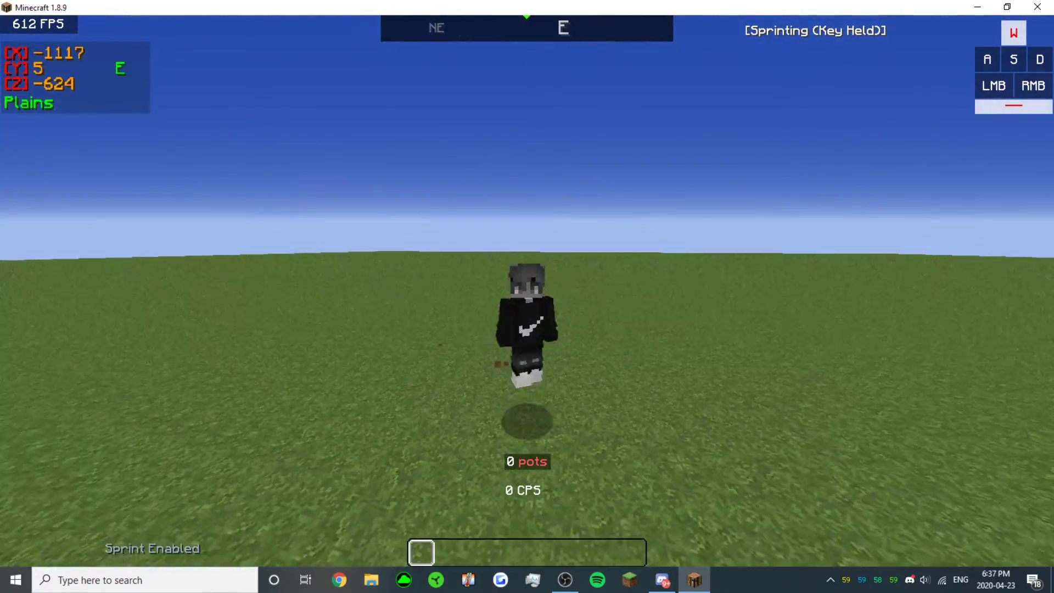
key("w")
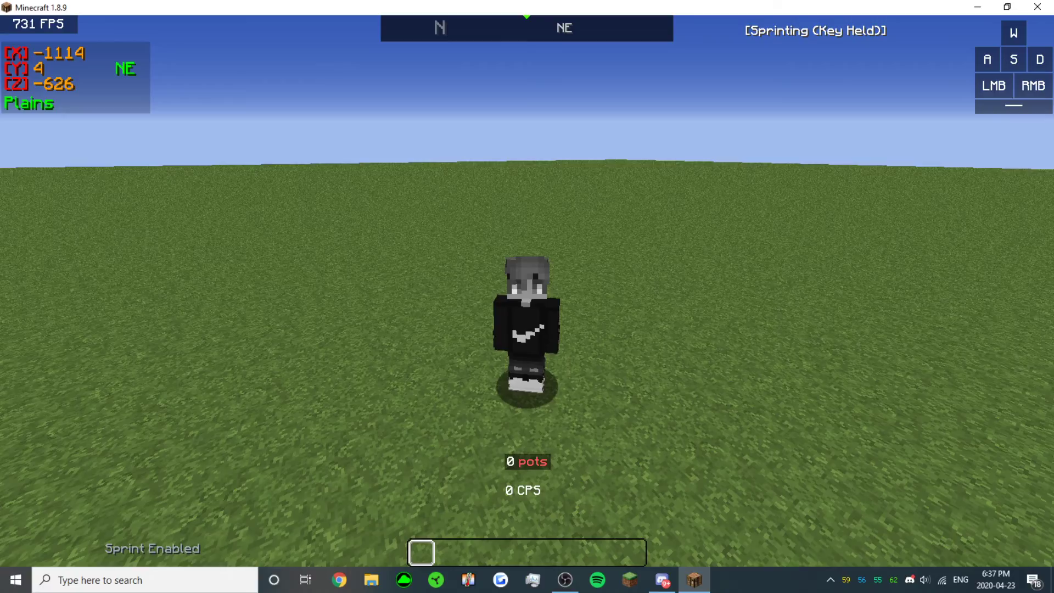
key("w")
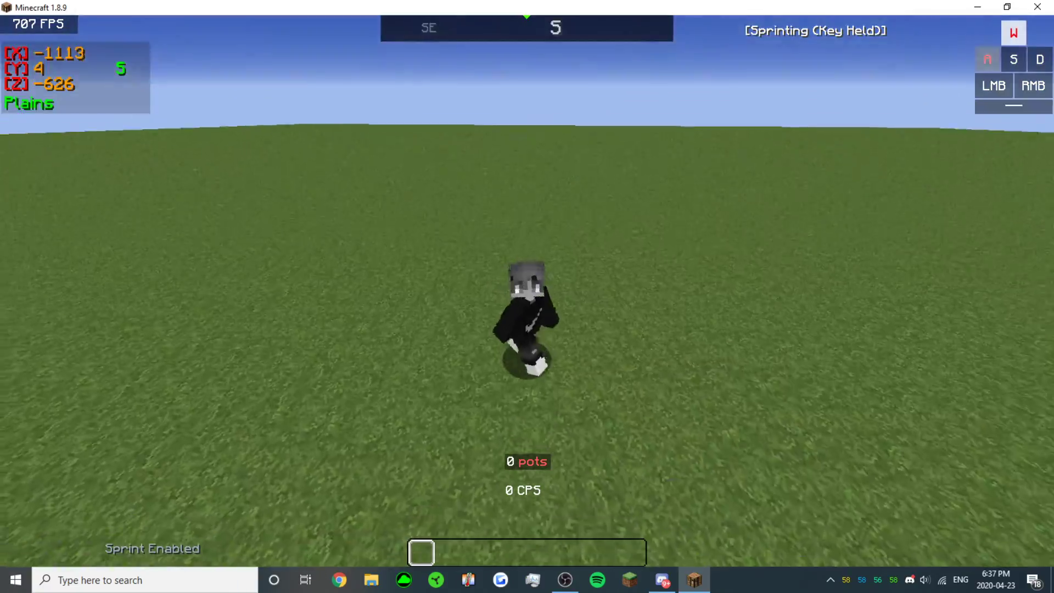
key("a")
key("w")
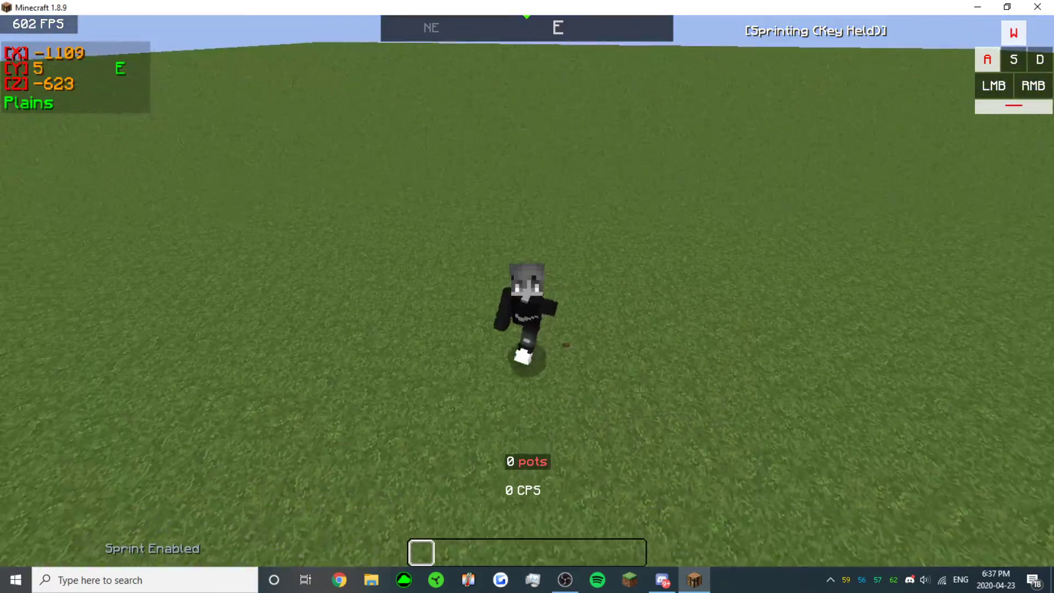
key("w")
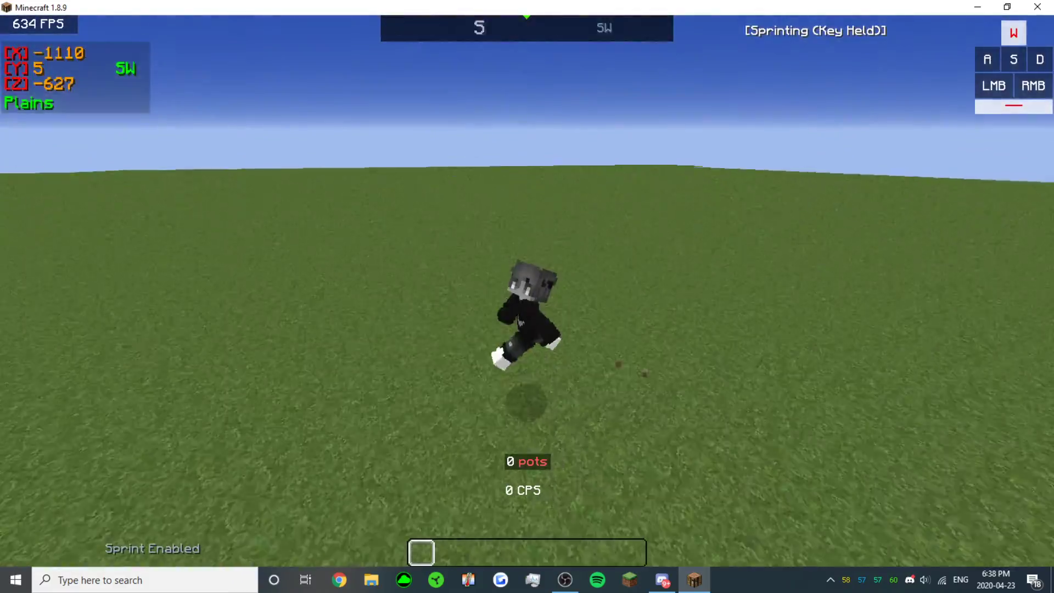
key("a")
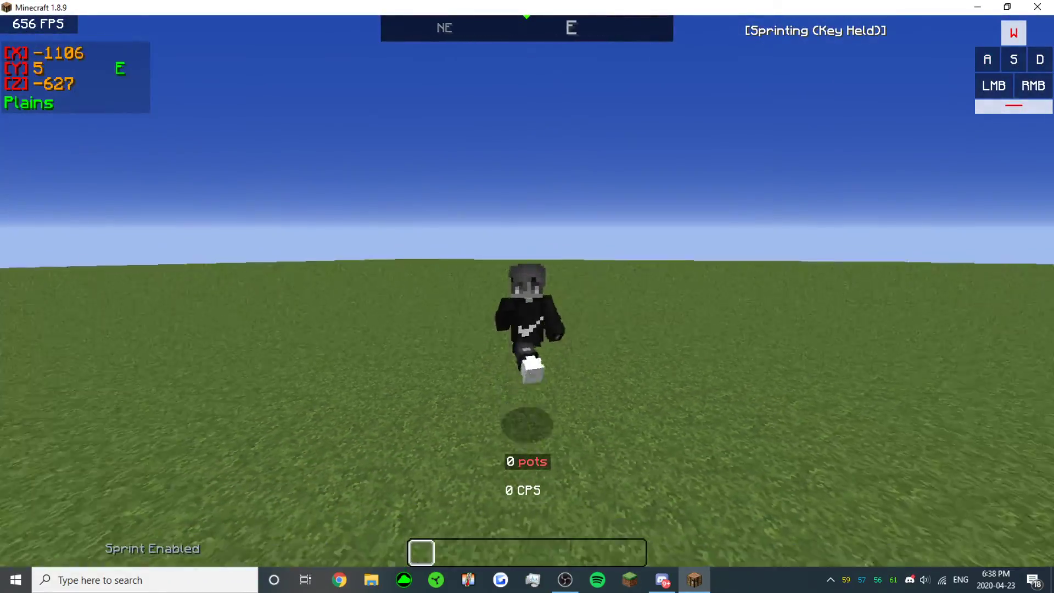
key("a")
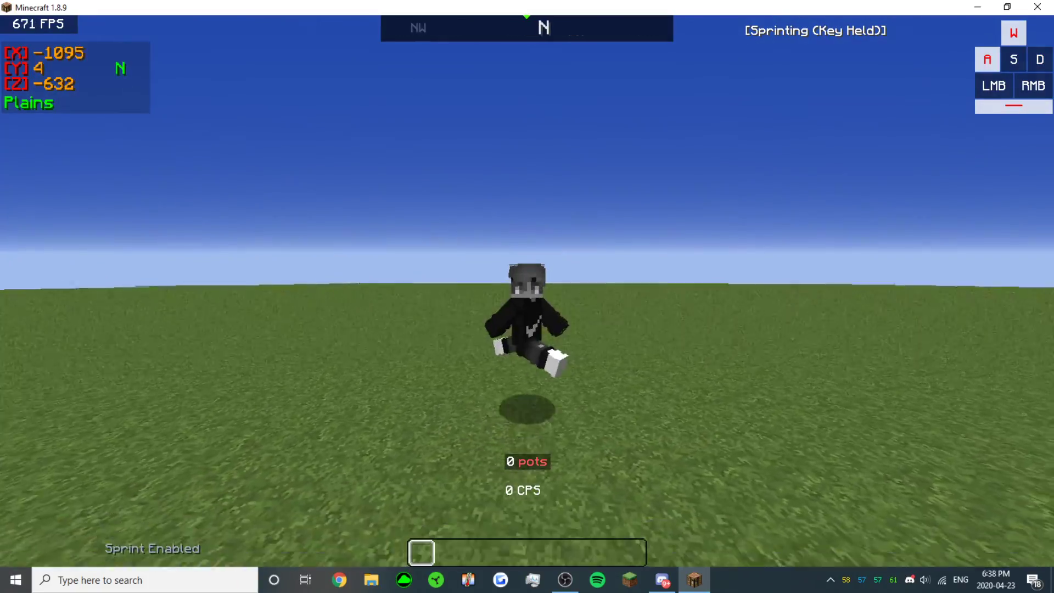
Step: Return to the first-person view and walk on eastward across the plains
key("F5")
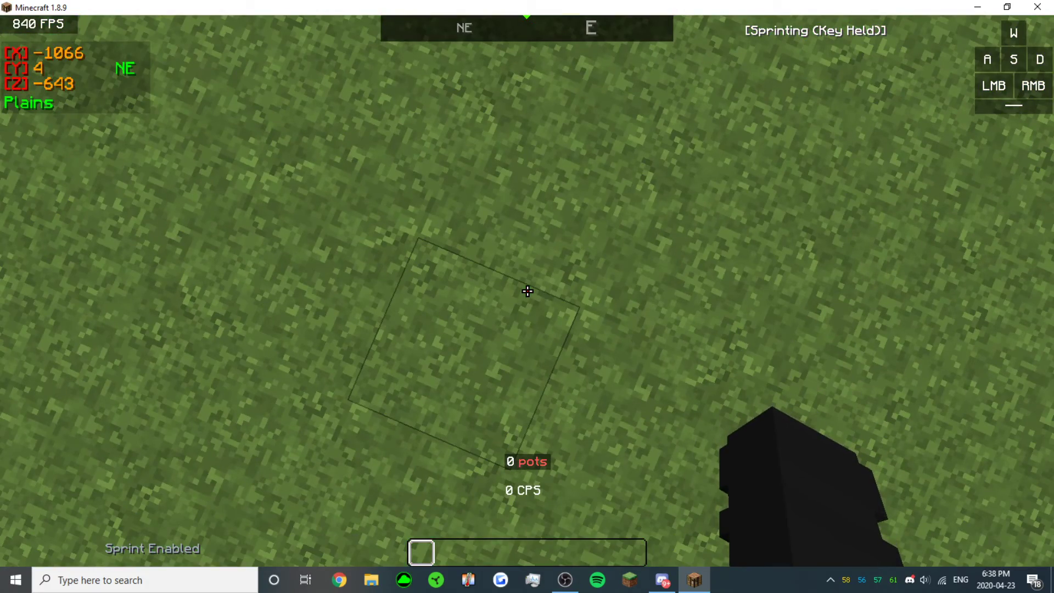
key("w")
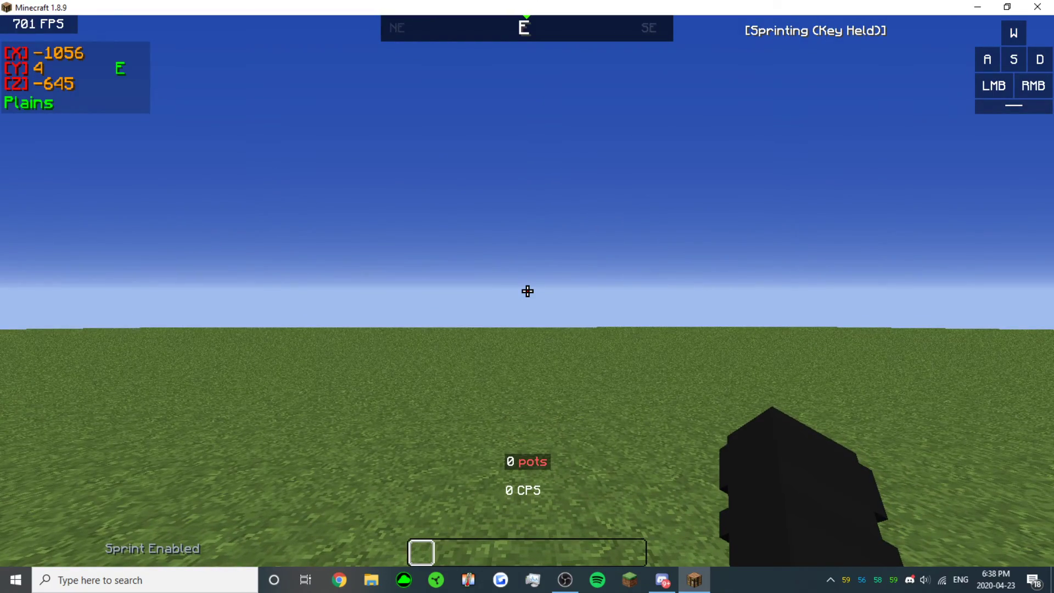
Step: Pause the game and switch to Task Manager to examine the CPU performance graph
key("Escape")
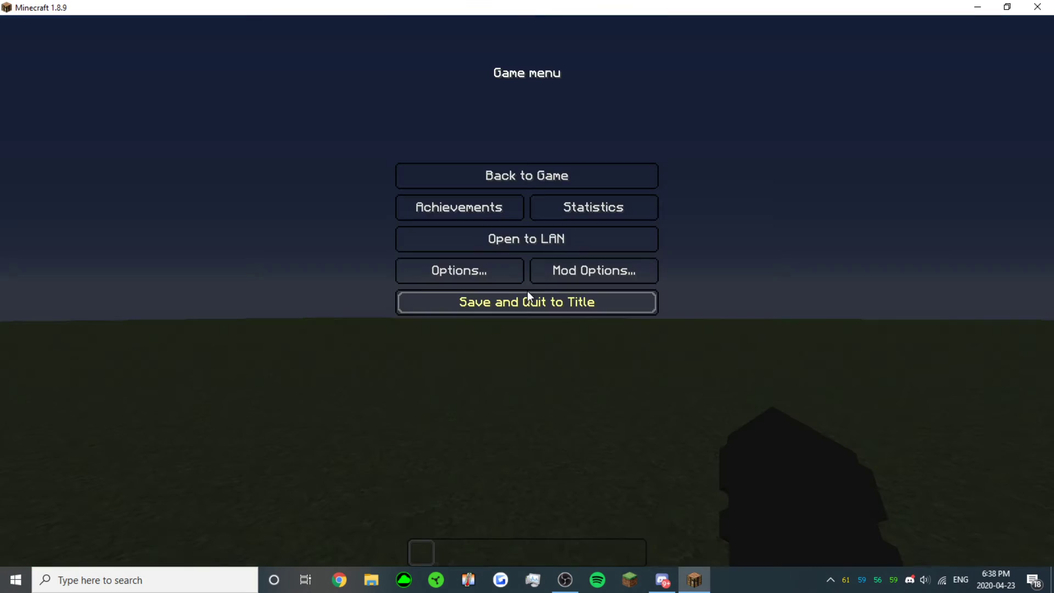
left_click(534, 581)
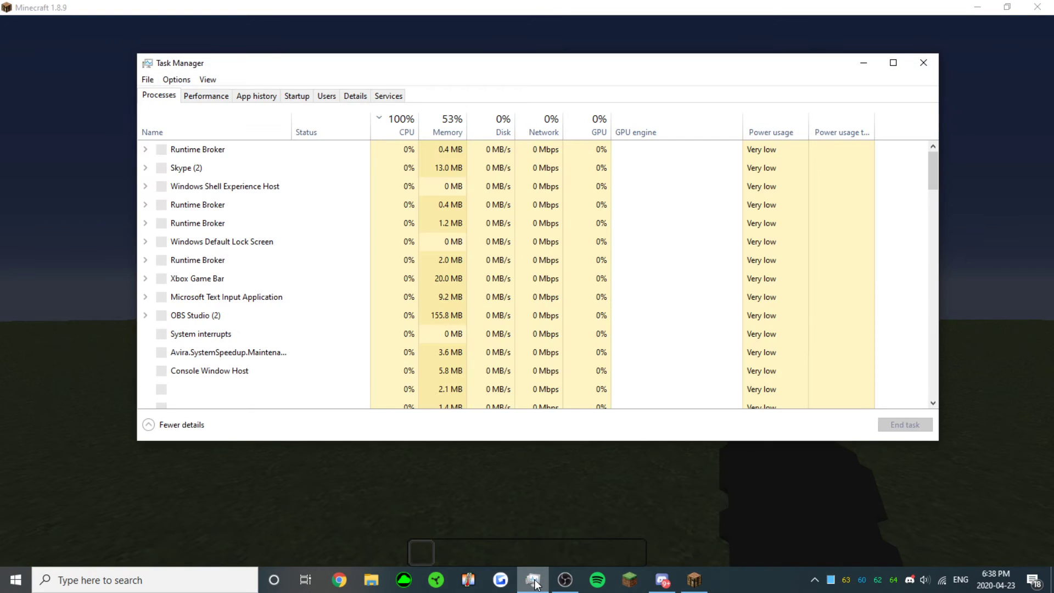
left_click(210, 97)
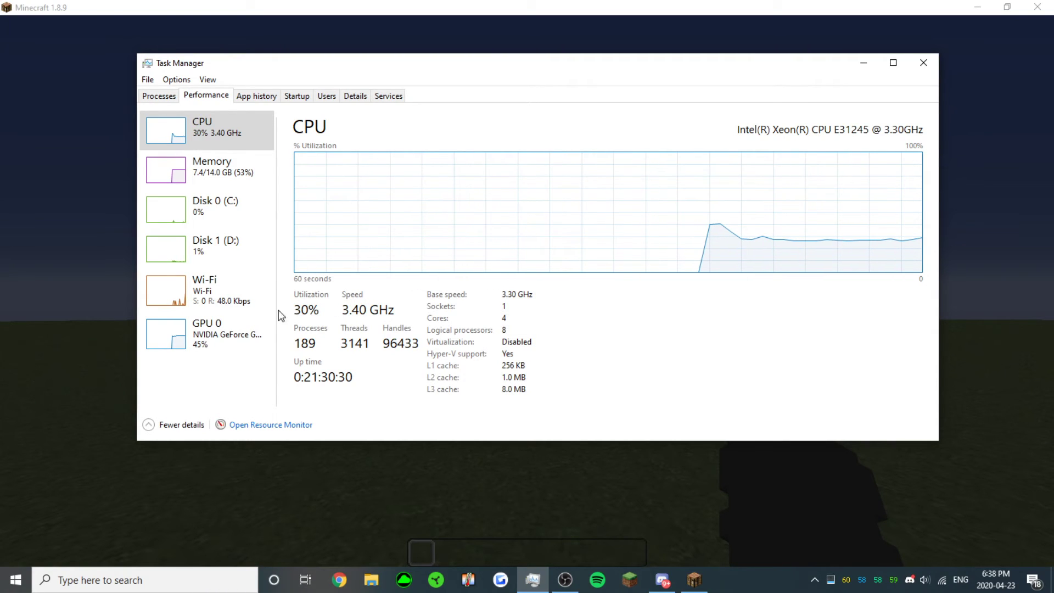
Step: Close the CPU graph summary view, reopen Task Manager, and check the processor's core temperatures in Core Temp before returning to Minecraft
double_click(357, 318)
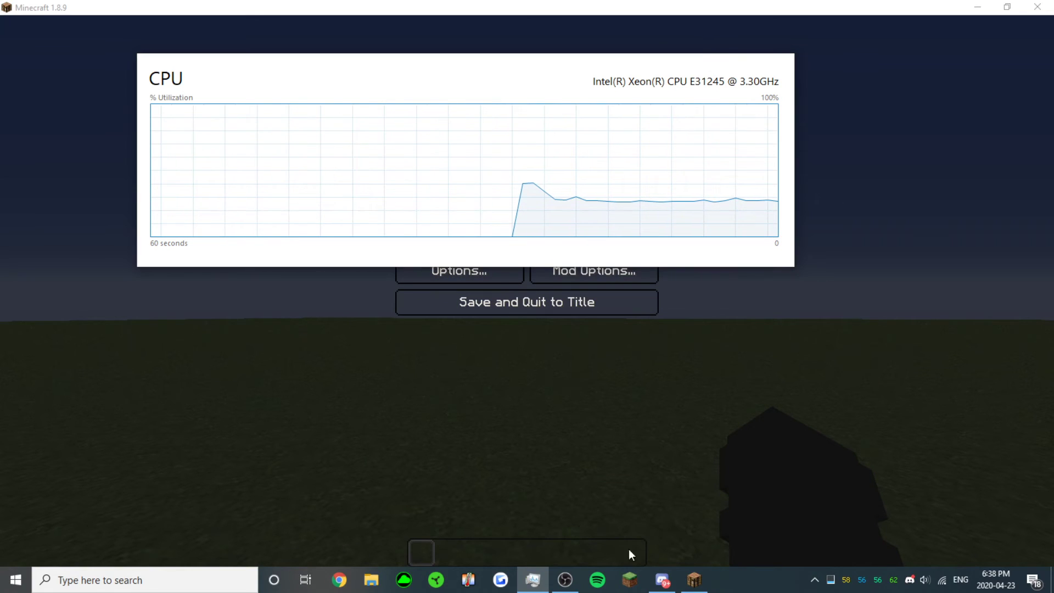
right_click(532, 580)
left_click(508, 552)
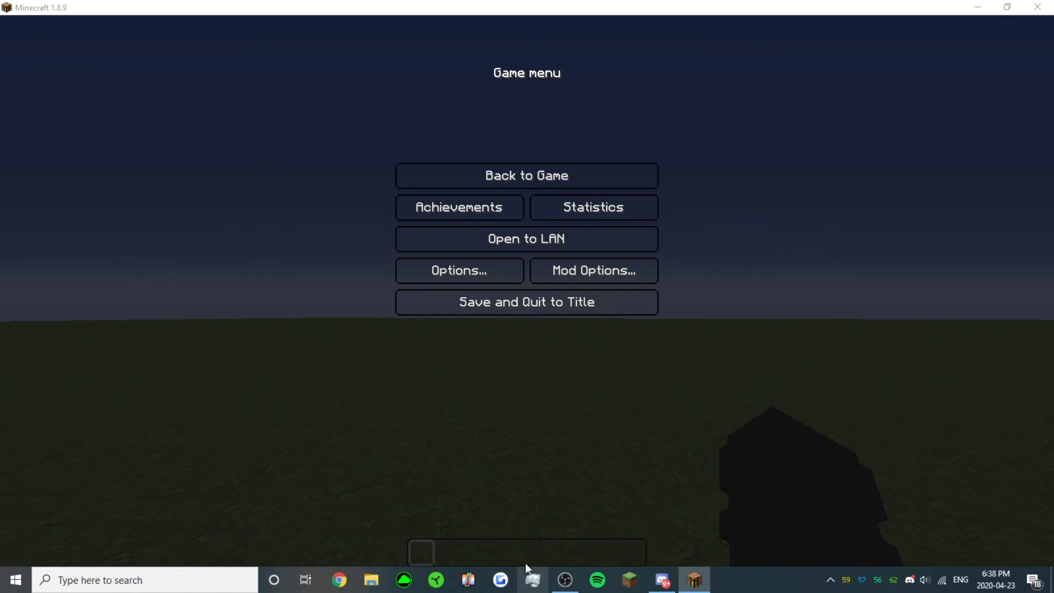
left_click(531, 582)
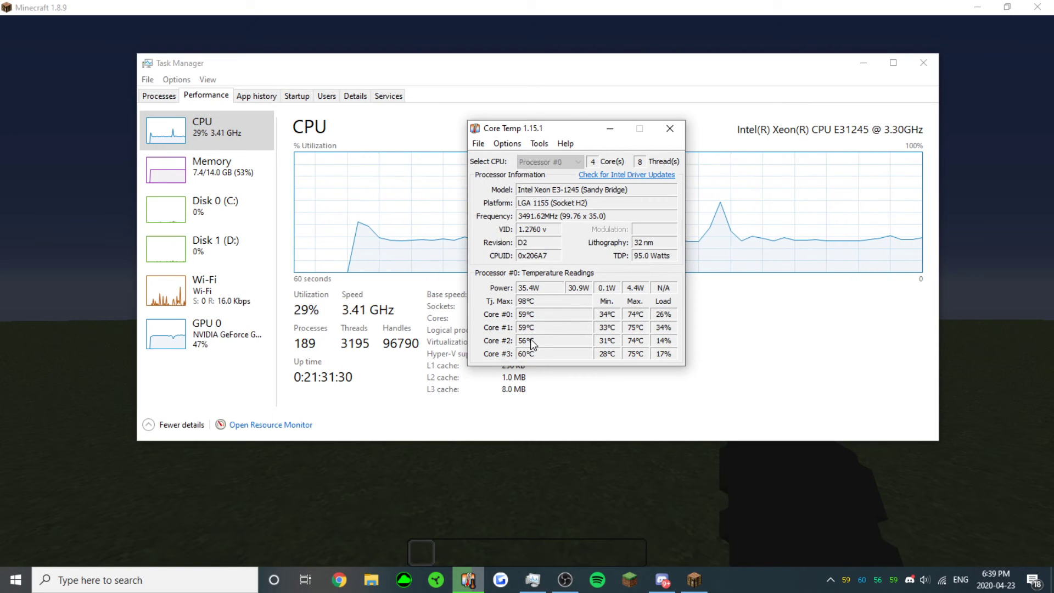
left_click(659, 486)
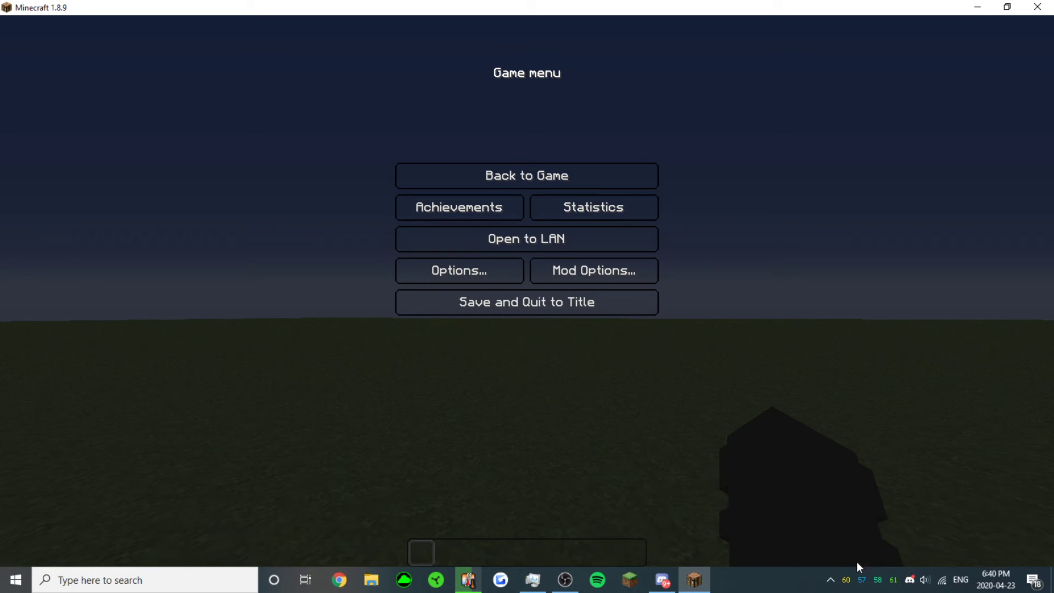
Step: Resume the game and sprint southeast across the plains, briefly opening and closing the creative inventory
key("Escape")
key("w")
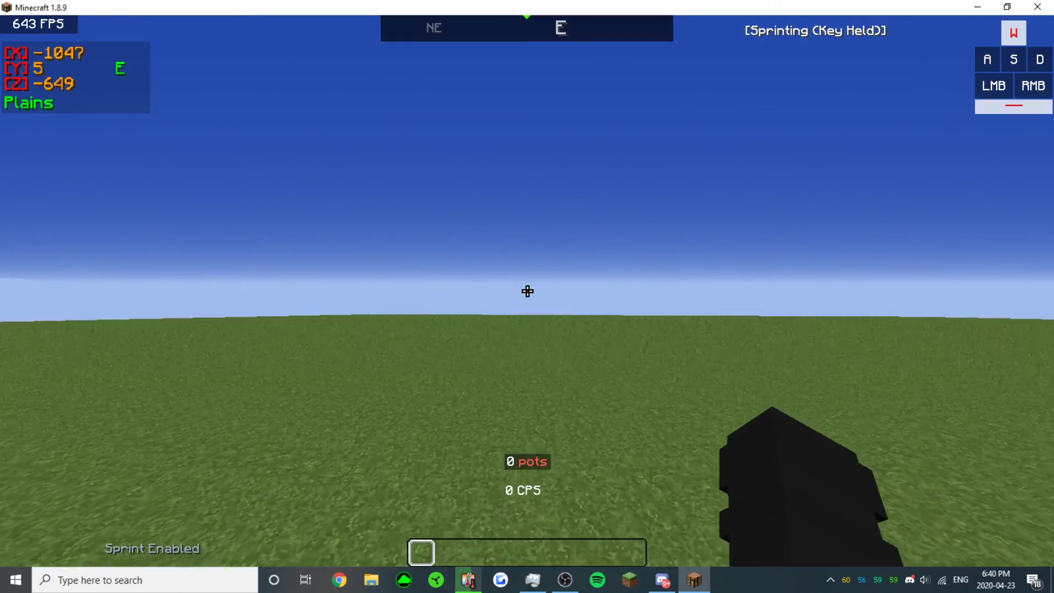
key("space")
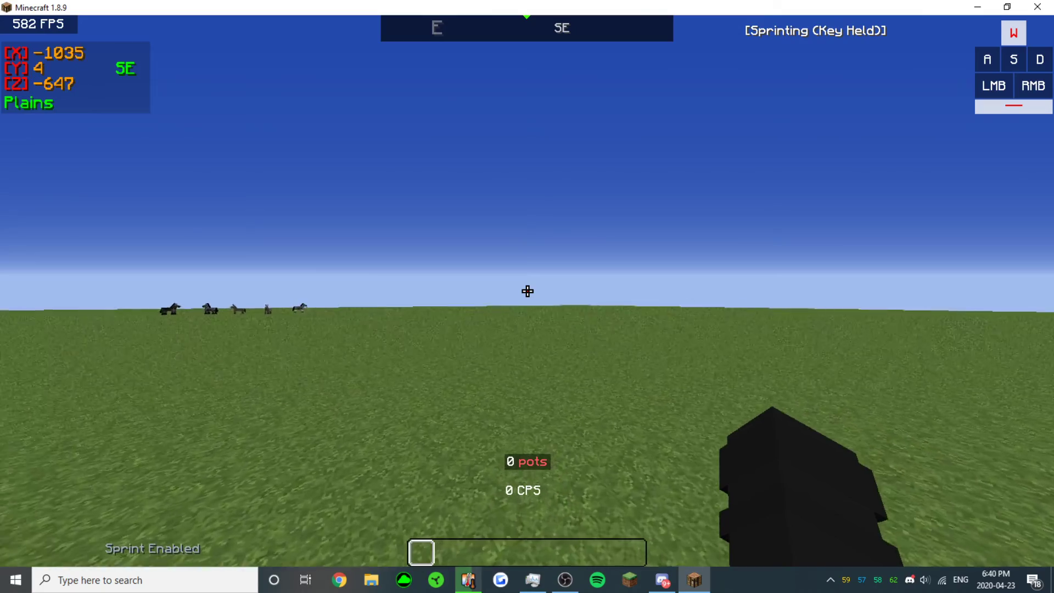
key("e")
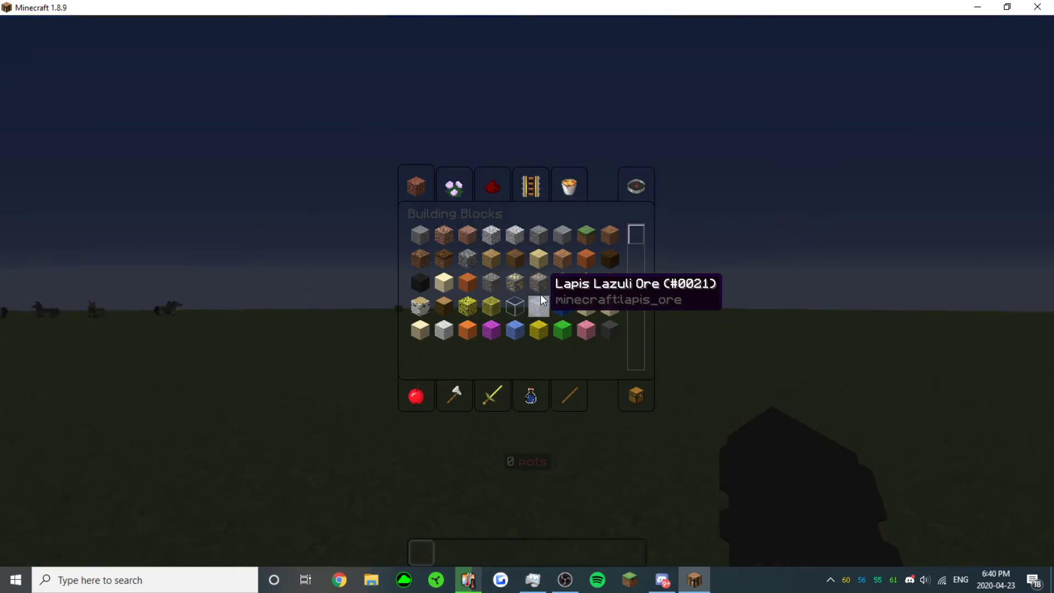
key("e")
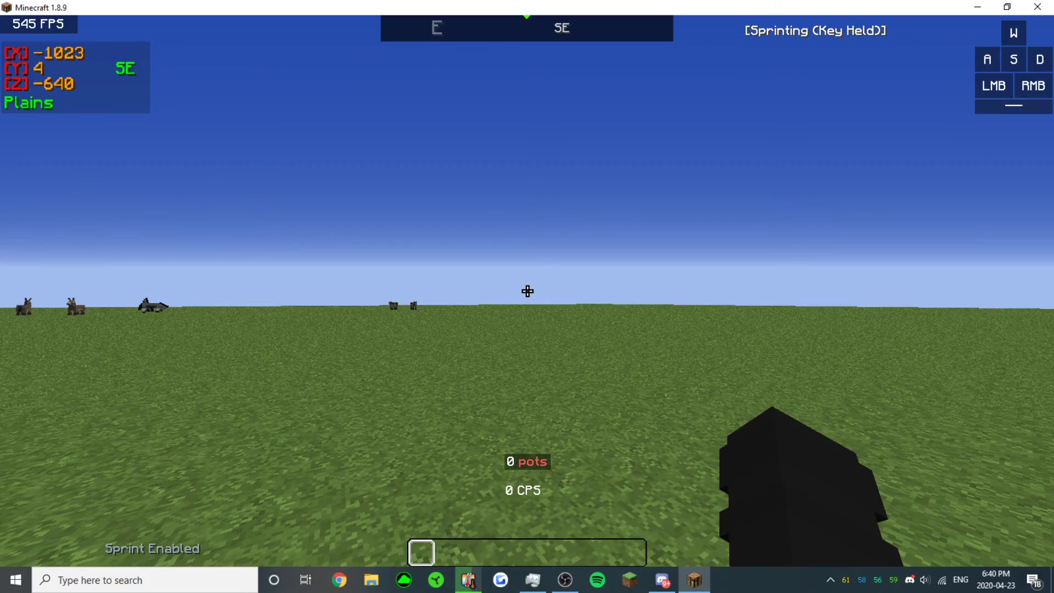
key("w")
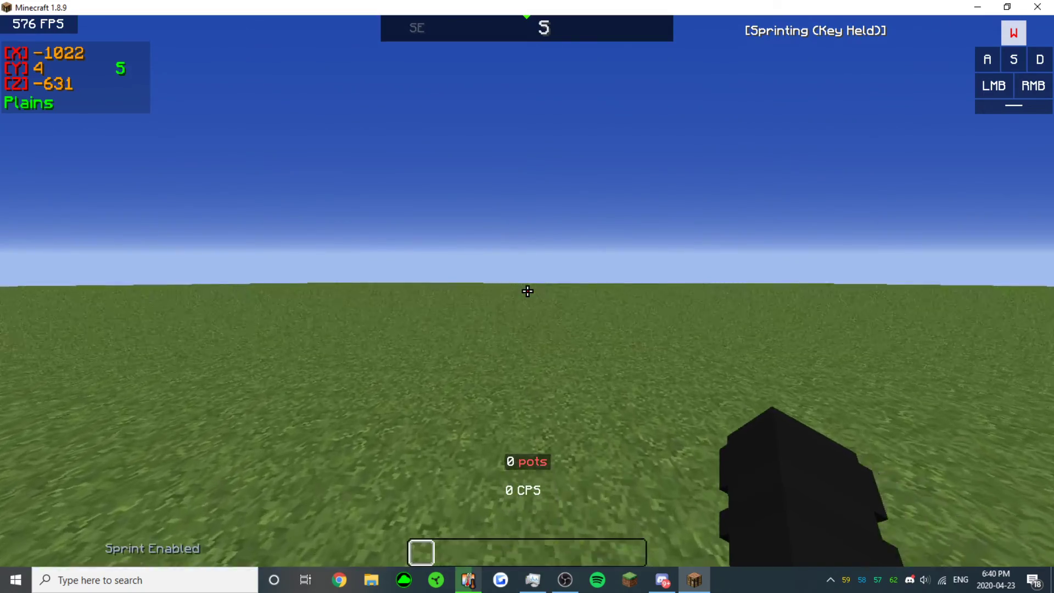
Step: Search Windows for "power plan" and open the advanced power settings of the Balanced plan
key("e")
left_click(217, 581)
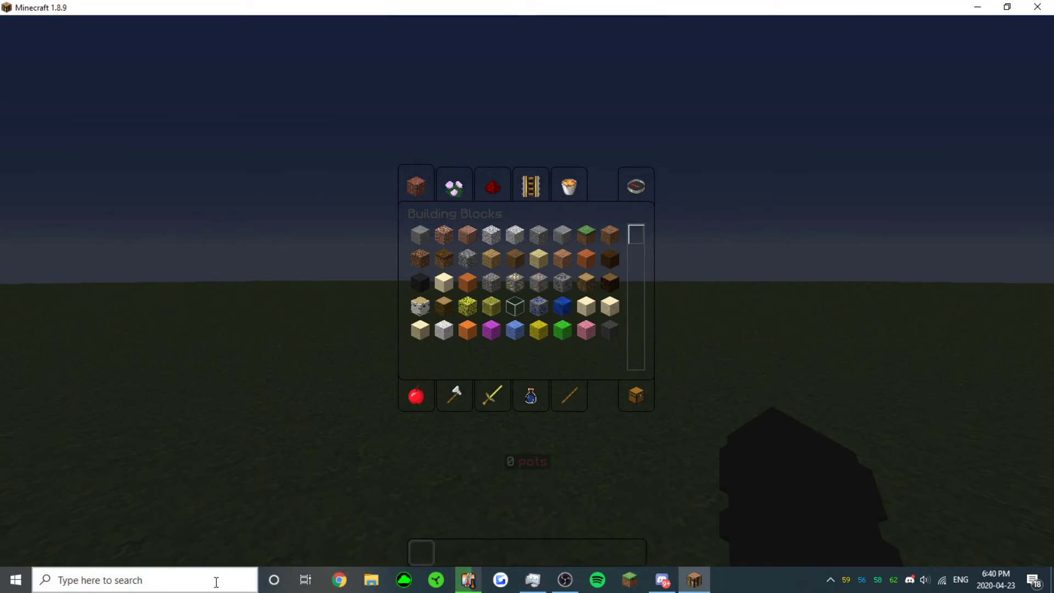
type("power plan")
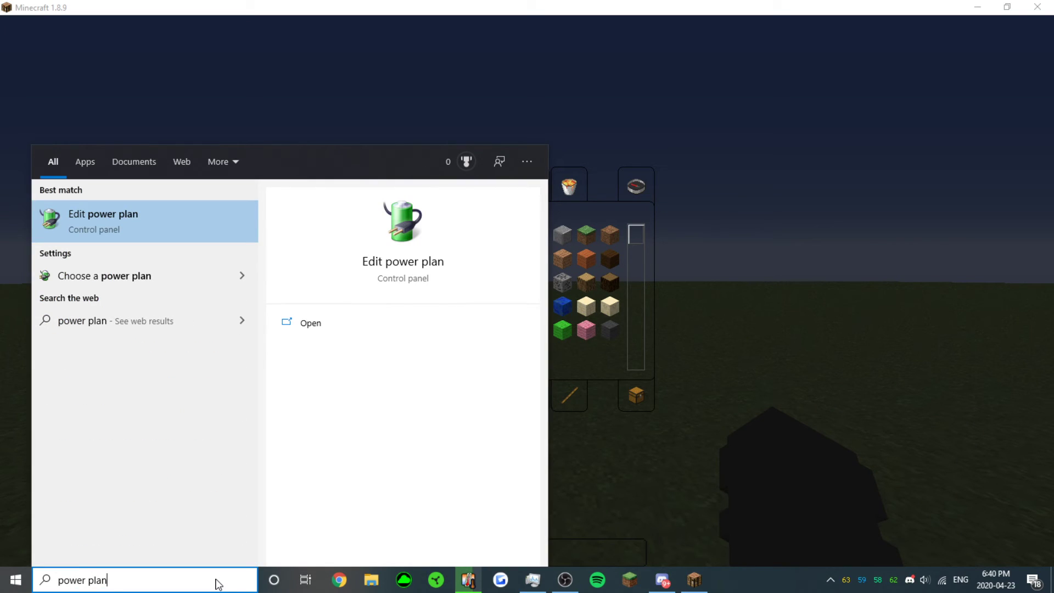
key("Return")
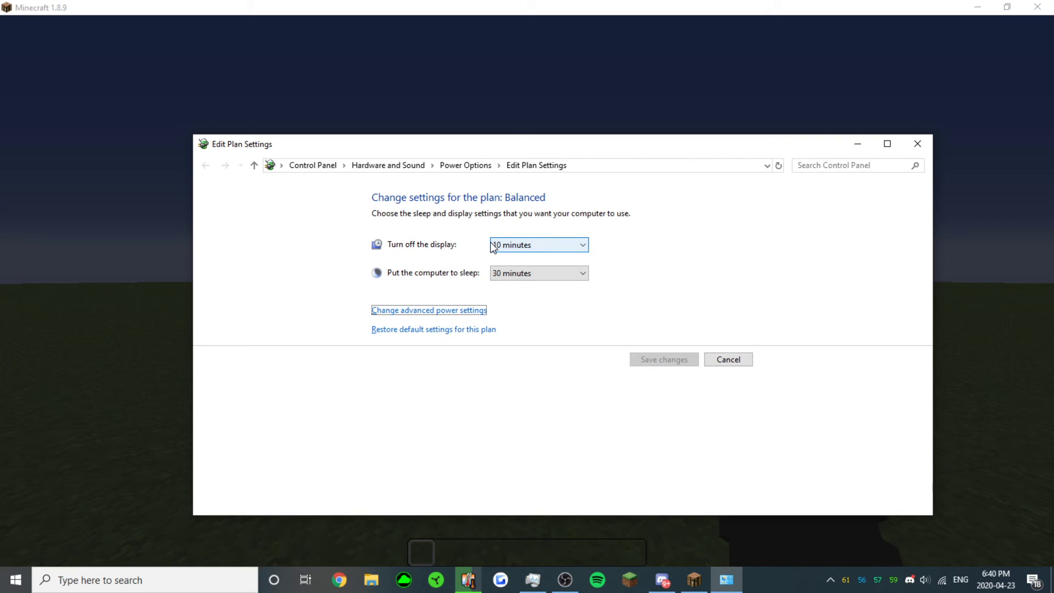
left_click(473, 311)
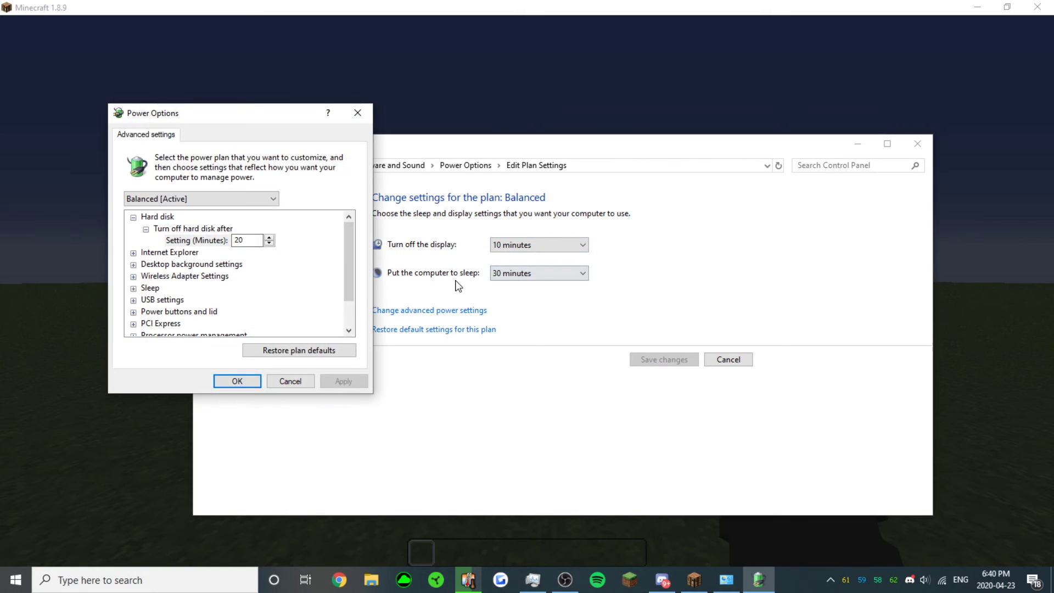
scroll(273, 233, "down", 1)
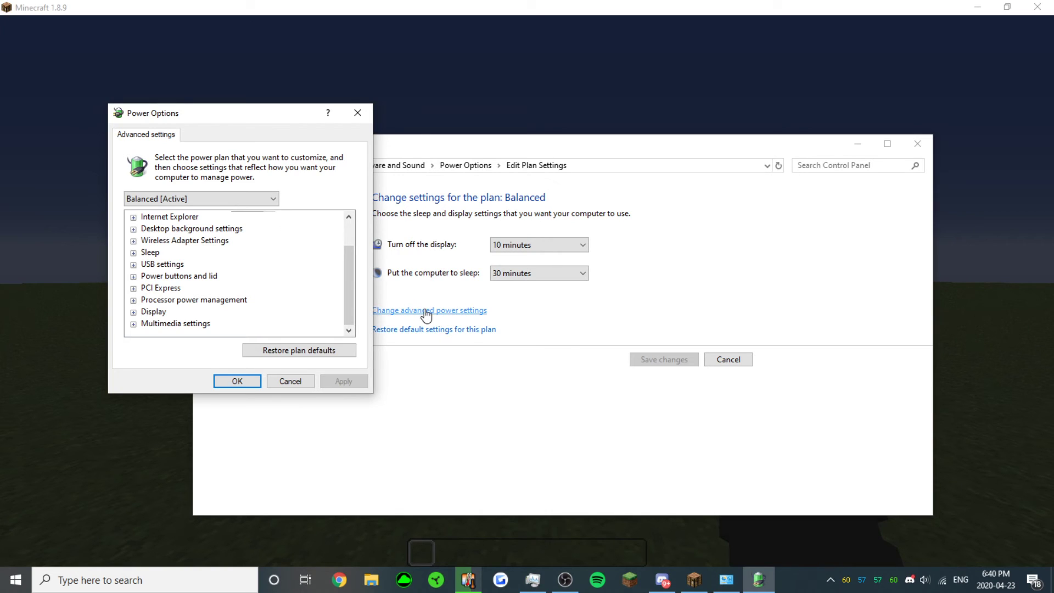
Step: Expand Processor power management in the Balanced plan, including its minimum and maximum processor state settings
left_click(134, 300)
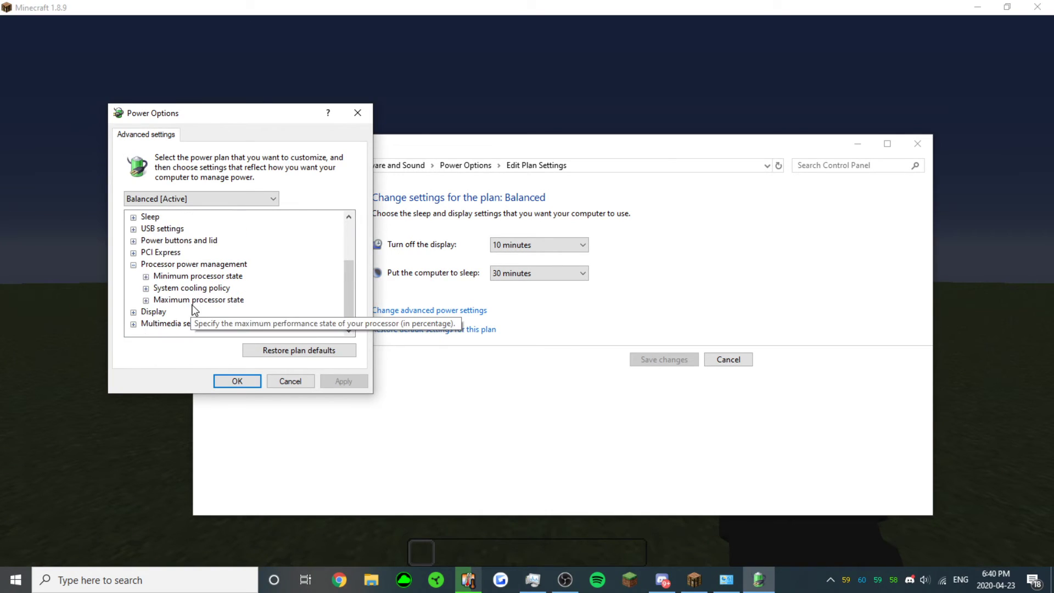
left_click(146, 277)
left_click(146, 311)
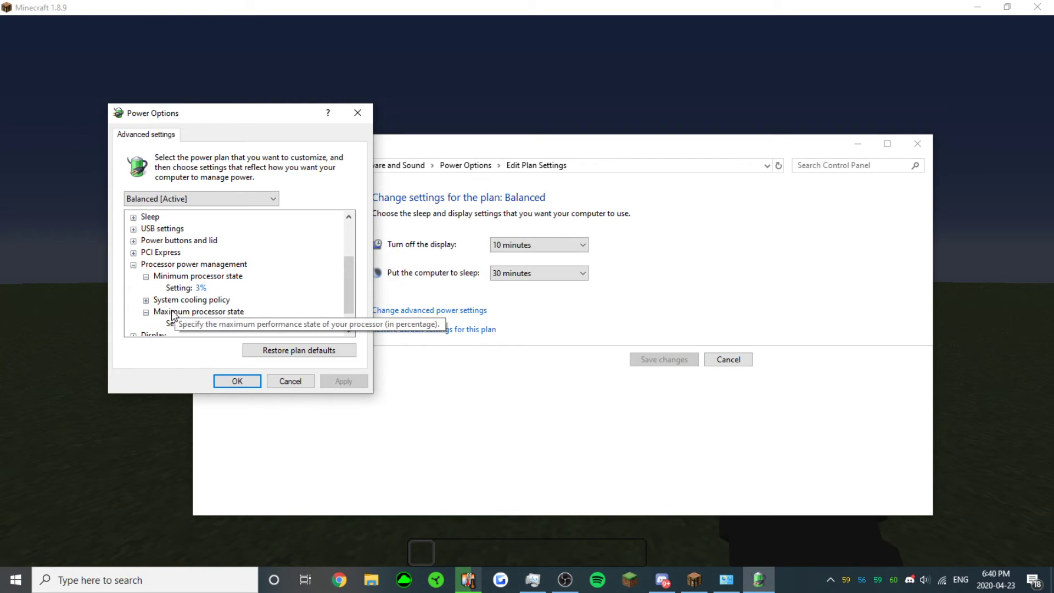
scroll(247, 319, "down", 1)
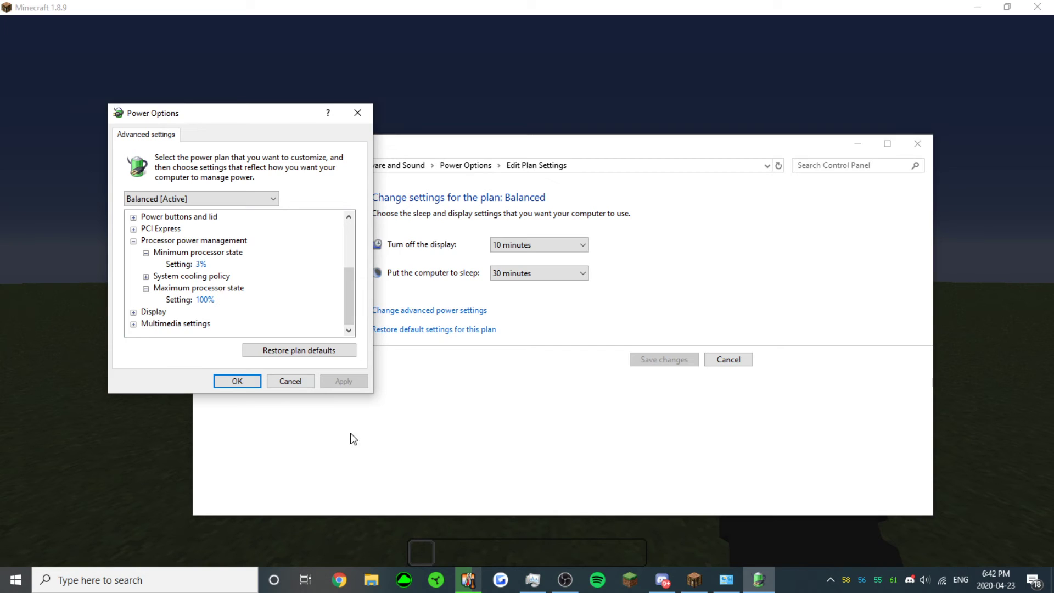
Step: Bring up Task Manager's CPU performance graph and move the Power Options dialog aside for comparison
left_click(534, 581)
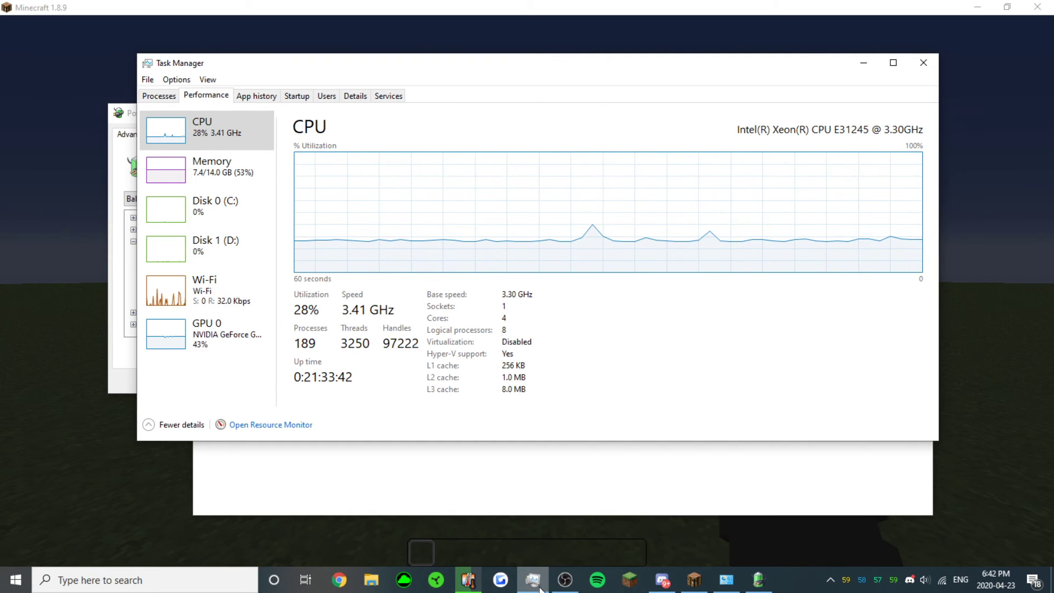
left_click_drag(123, 116, 58, 120)
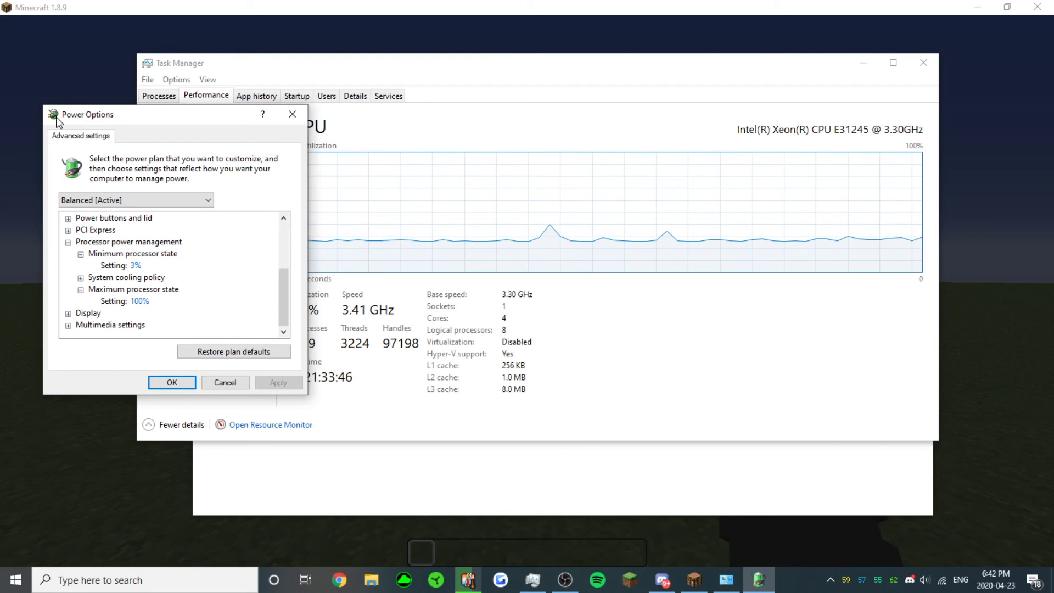
left_click(336, 287)
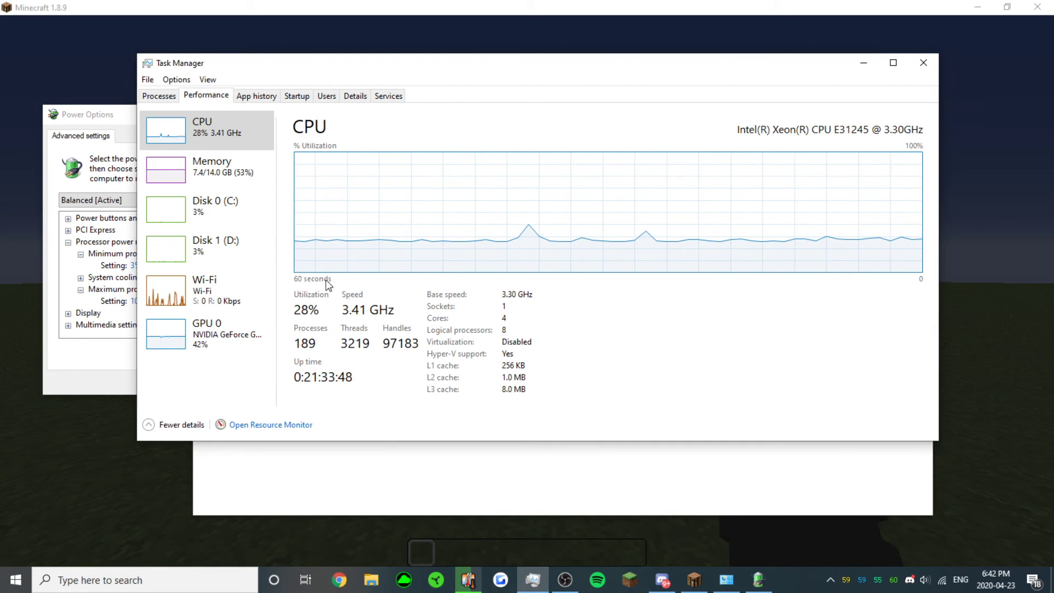
left_click_drag(108, 114, 104, 110)
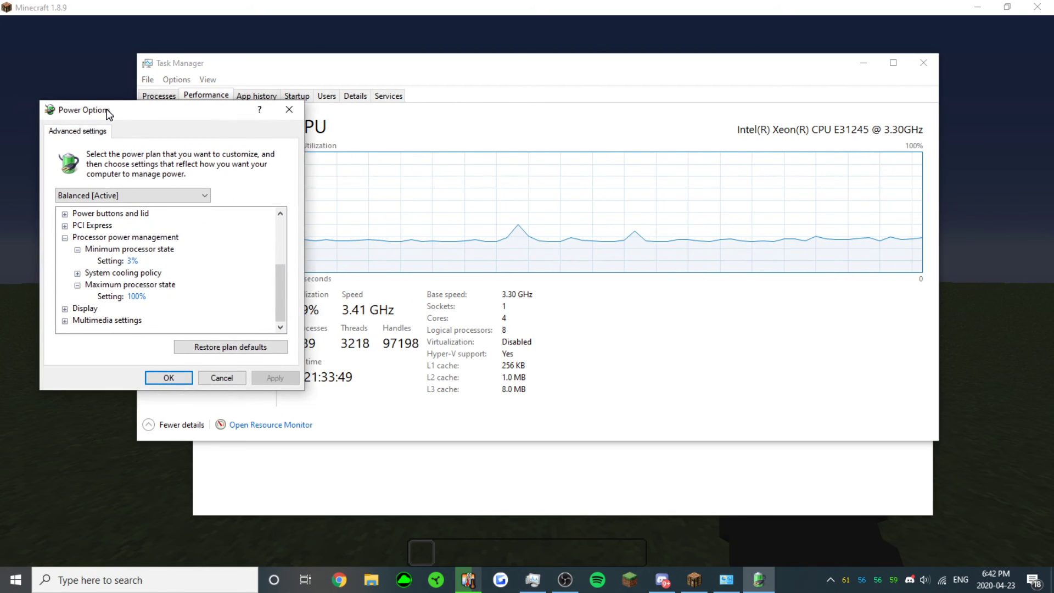
Step: Set the maximum processor state to 99% and apply the change
left_click(135, 296)
left_click(179, 299)
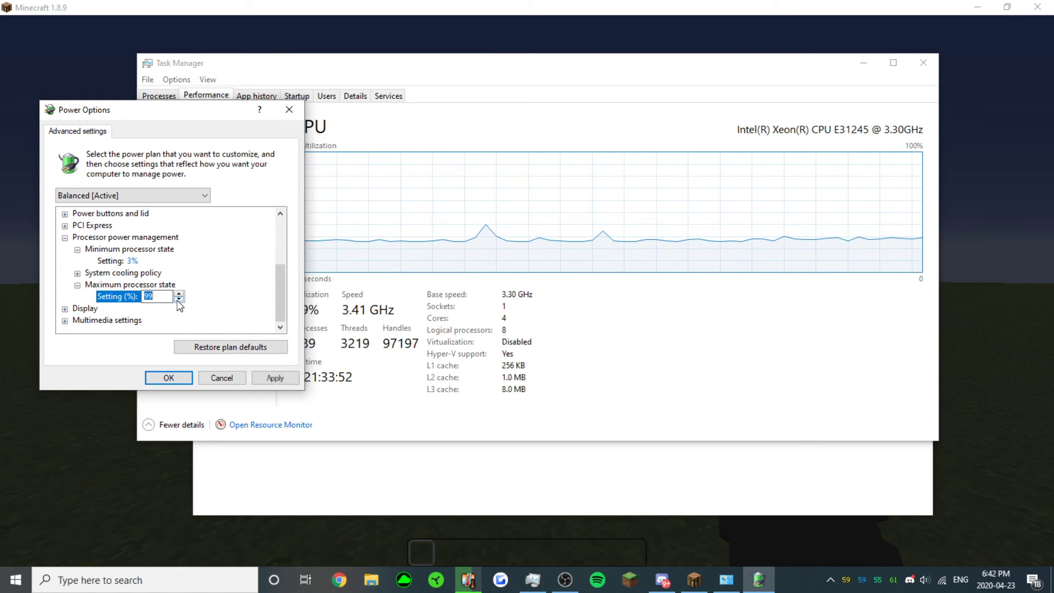
left_click(272, 377)
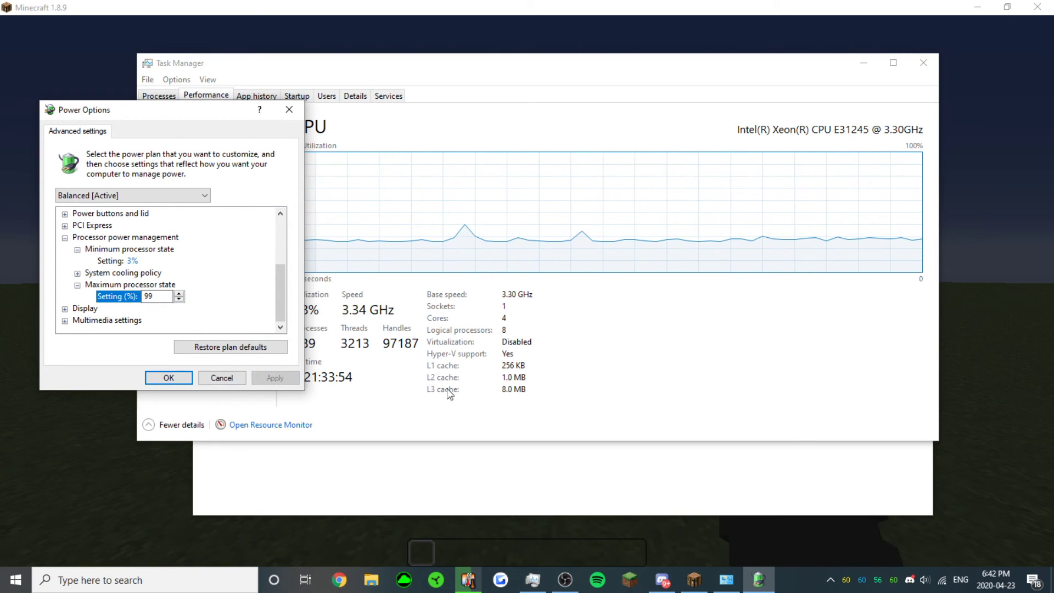
Step: Examine the CPU speed in Task Manager, and check the frame rate in Minecraft before pausing the game
left_click(388, 369)
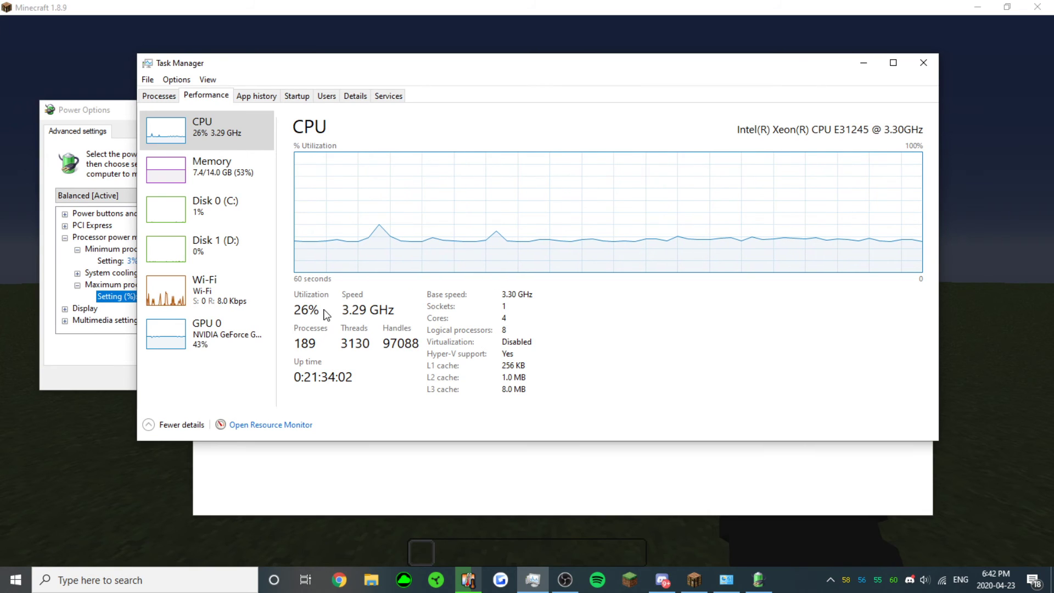
left_click(166, 470)
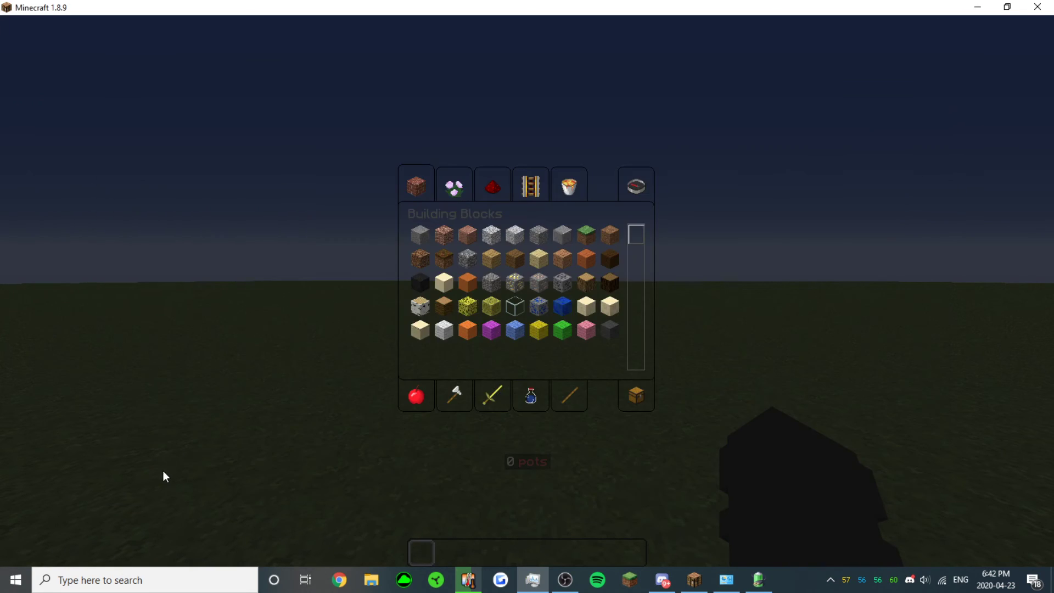
key("e")
key("w")
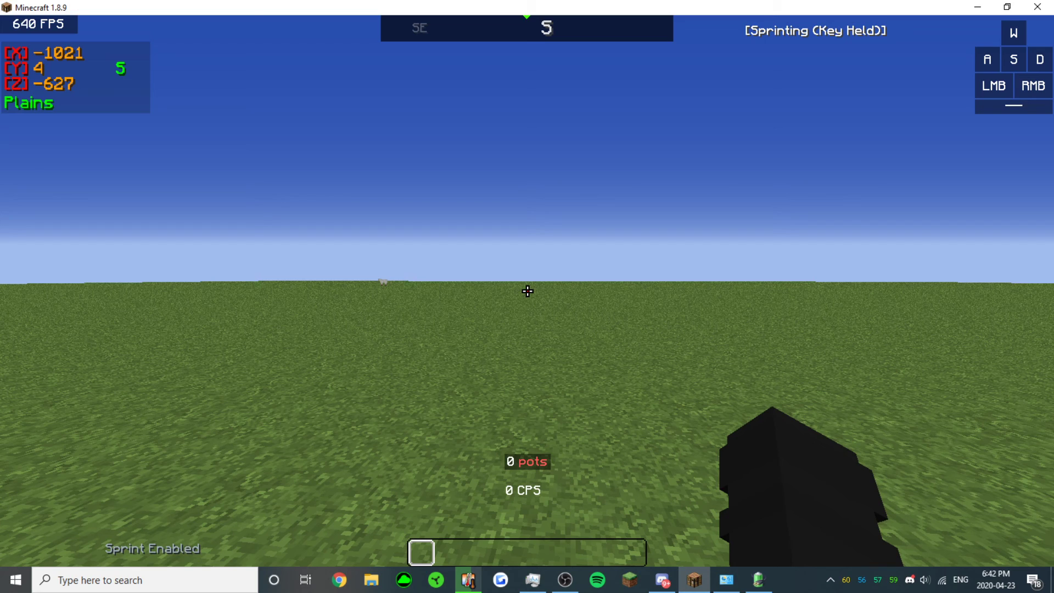
key("Escape")
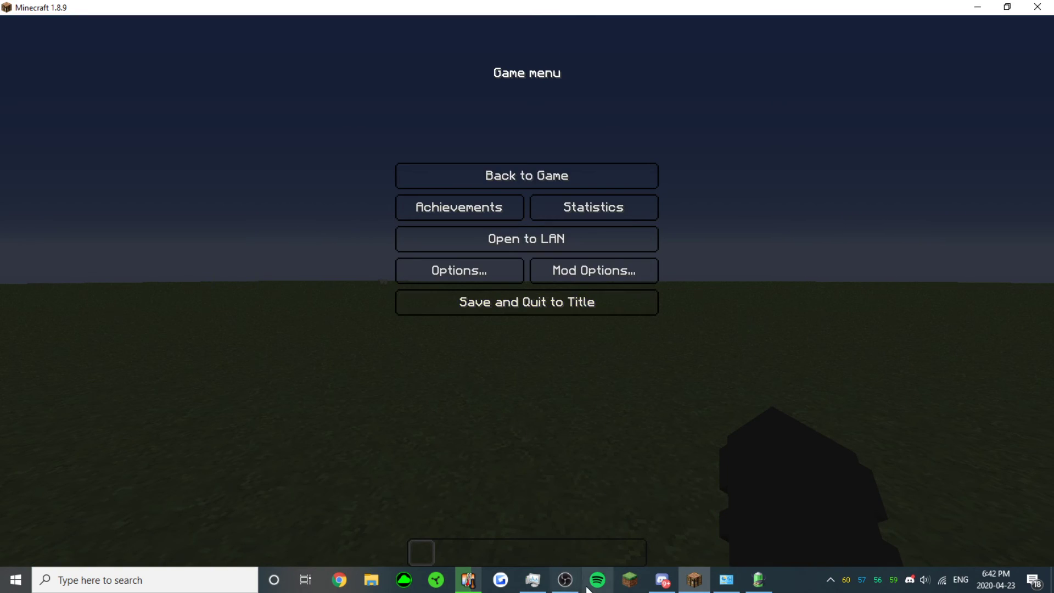
Step: Return to Power Options, lower the maximum processor state further, apply it and close the dialog
left_click(759, 580)
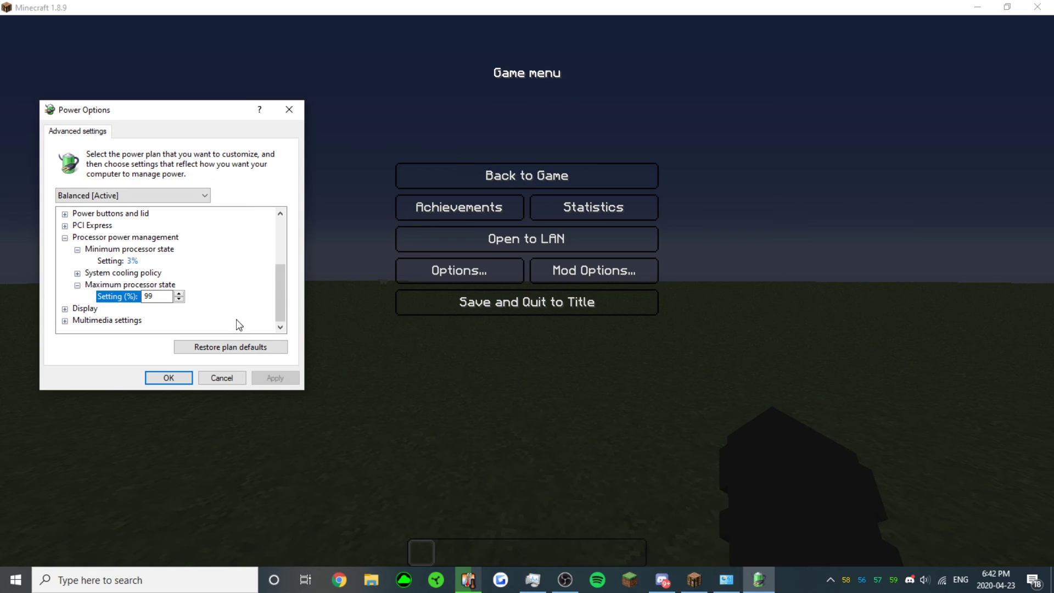
left_click(179, 299)
left_click(275, 379)
left_click(177, 379)
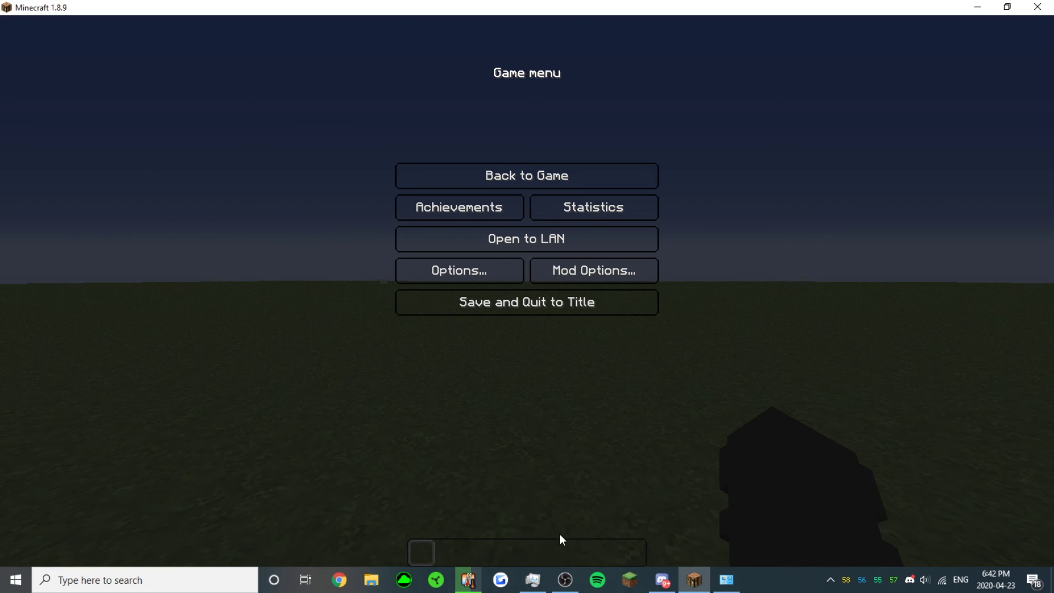
Step: Switch to Task Manager to examine the CPU speed, and check the core temperatures in Core Temp
left_click(538, 583)
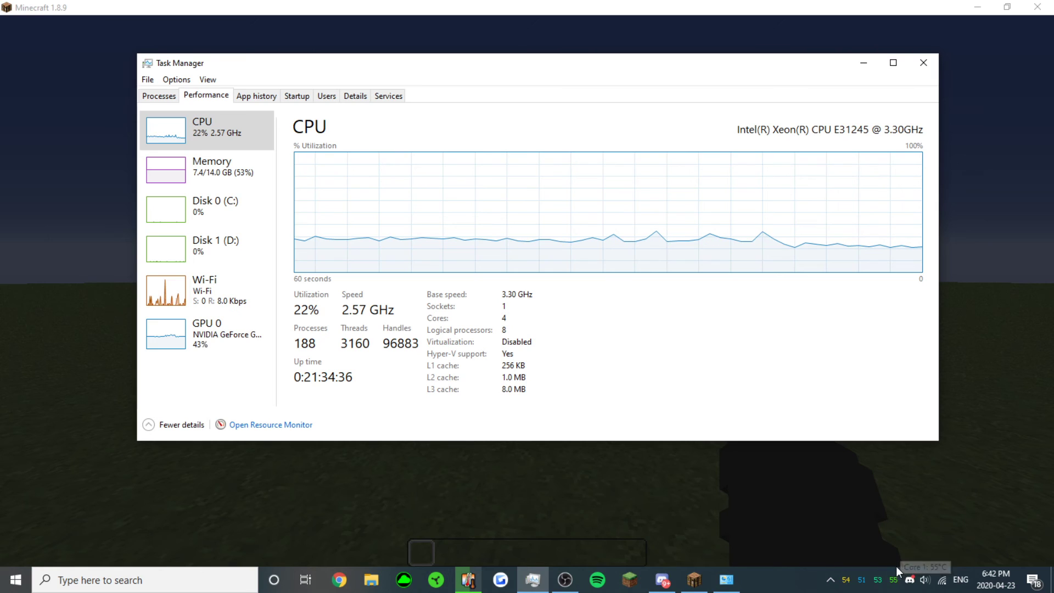
left_click(465, 581)
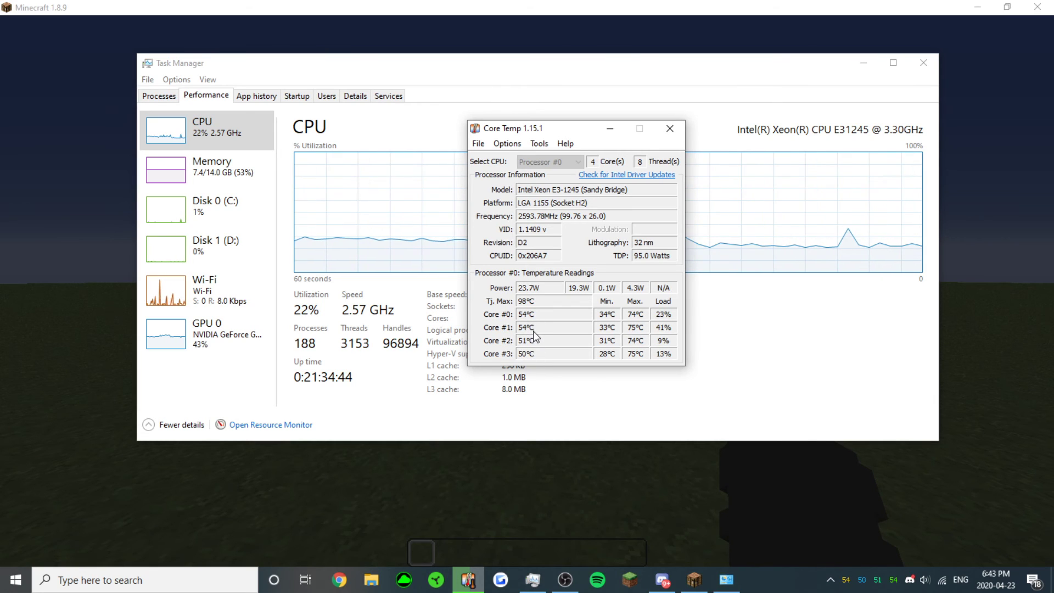
left_click(669, 407)
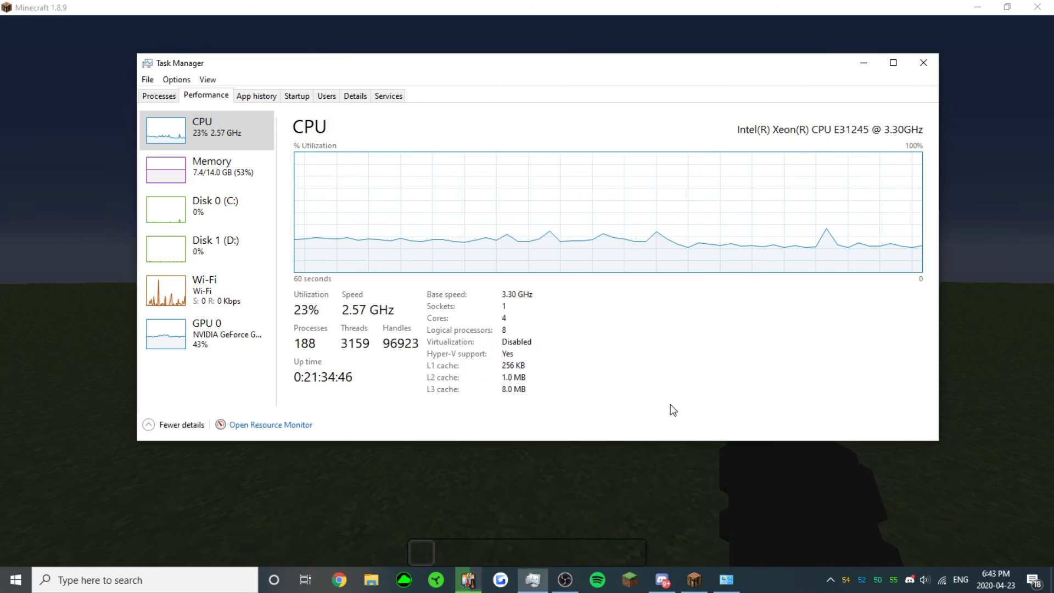
Step: Return to Minecraft, resume the game and move south to check the frame rate, ending with the creative inventory open
left_click(617, 523)
key("Escape")
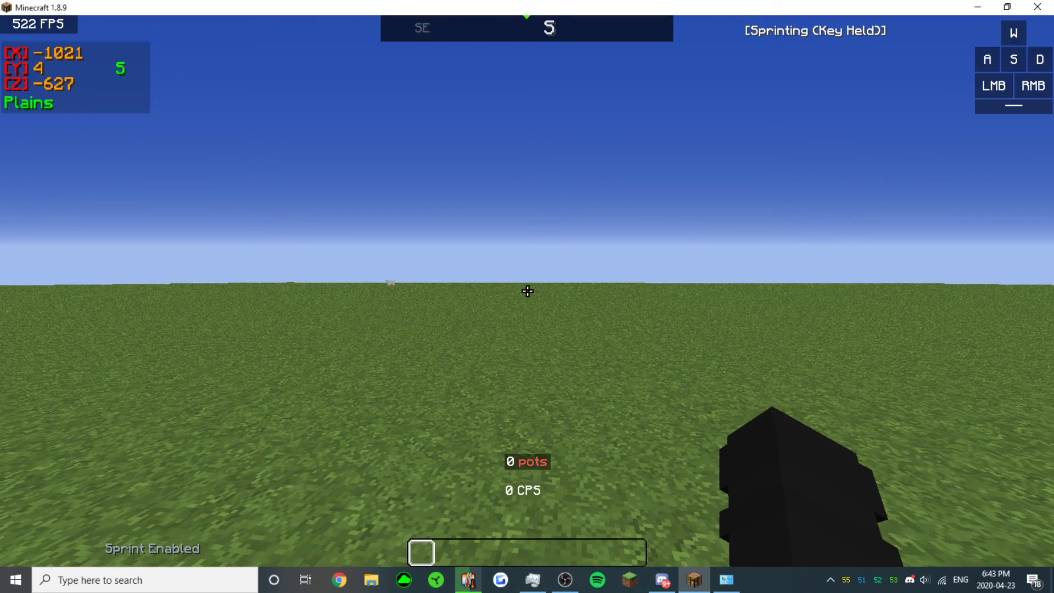
key("w")
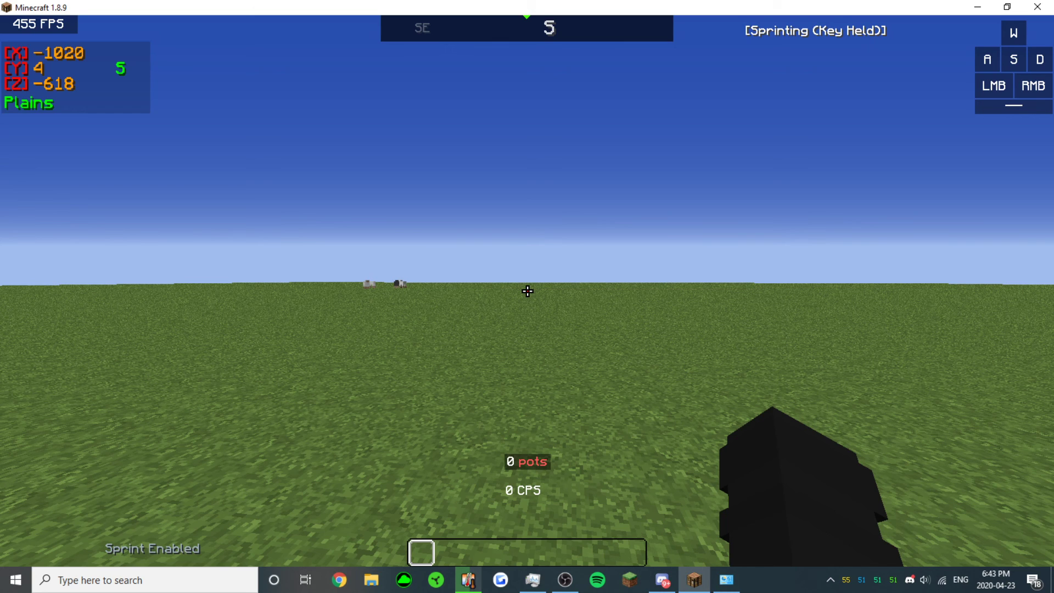
key("e")
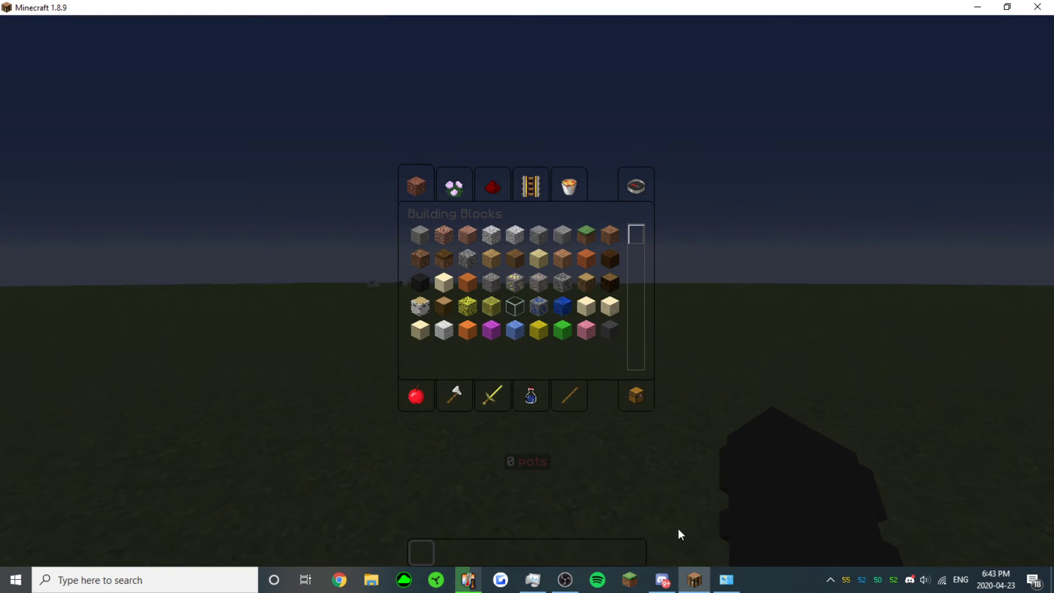
Step: Reopen the Balanced plan's advanced power settings and expand the maximum processor state under Processor power management
left_click(723, 588)
left_click(447, 311)
scroll(348, 320, "down", 1)
scroll(343, 325, "up", 1)
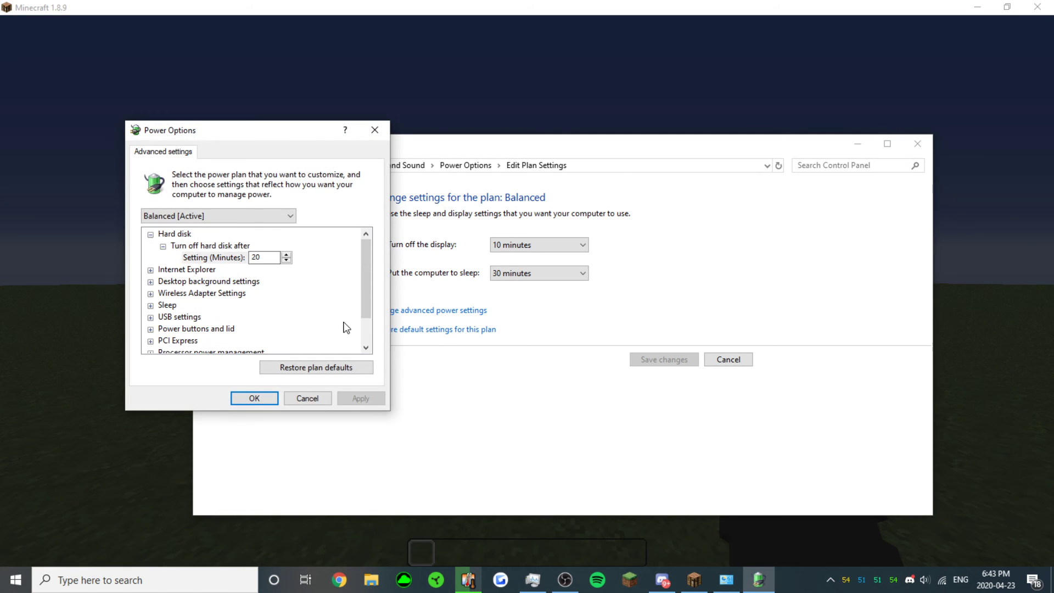
scroll(231, 332, "down", 1)
left_click(150, 317)
left_click(163, 340)
Step: Set the maximum processor state to 60% and apply the change
left_click(220, 317)
left_click(264, 320)
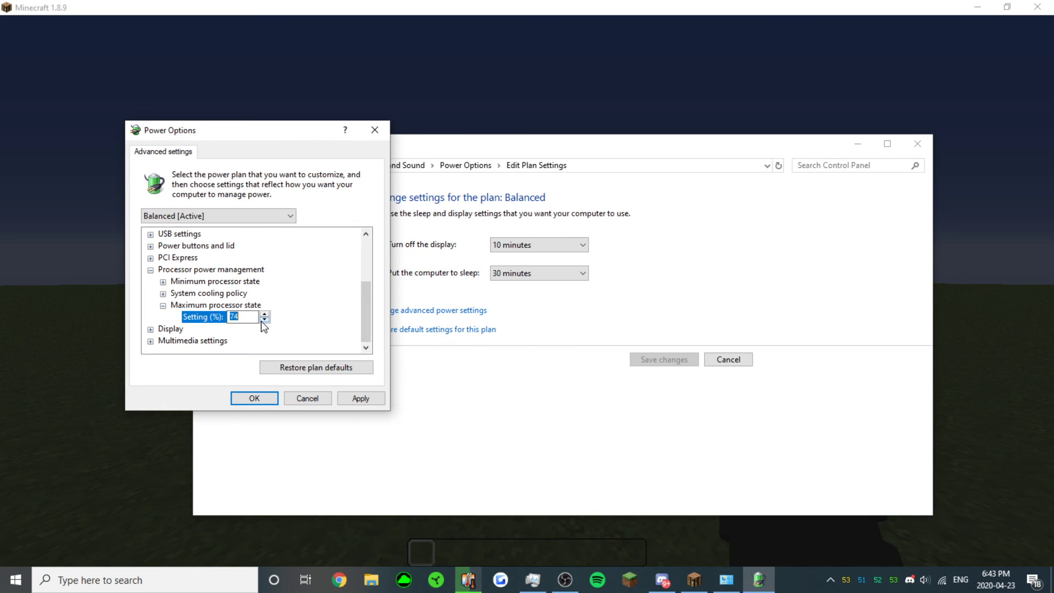
left_click(264, 320)
left_click(265, 321)
left_click(264, 320)
left_click(264, 320)
left_click(264, 320)
left_click(359, 400)
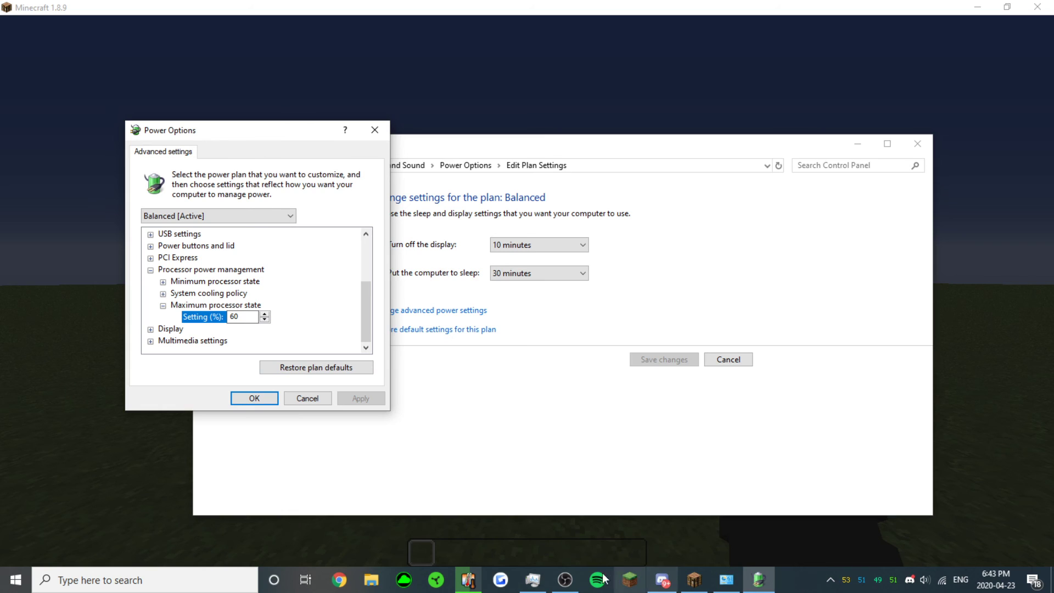
Step: Examine the CPU load in Task Manager, and return to Minecraft to check the frame rate and taskbar temperatures
left_click(533, 580)
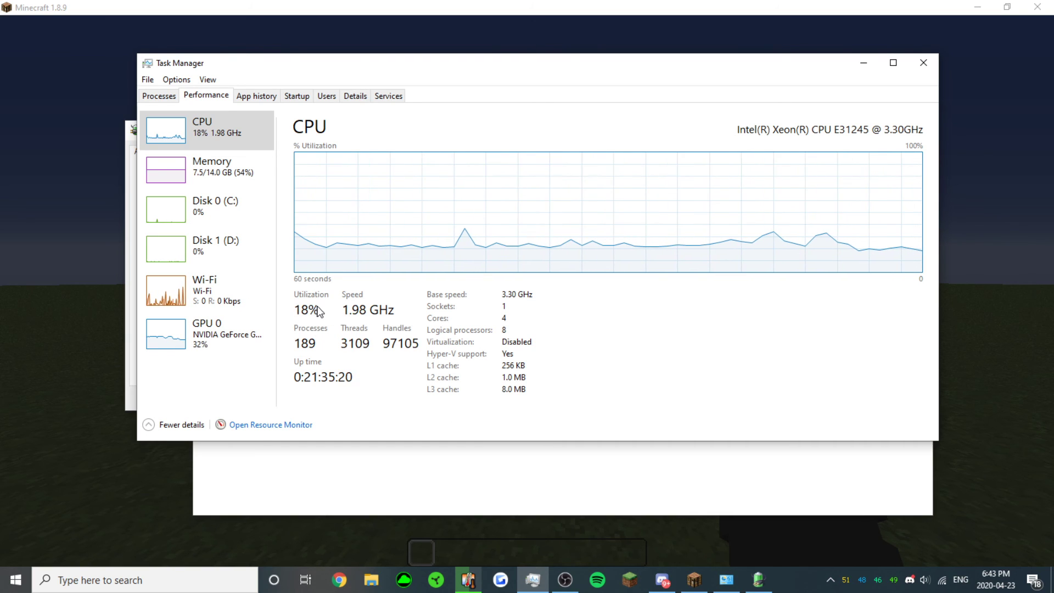
left_click(84, 379)
key("e")
key("w")
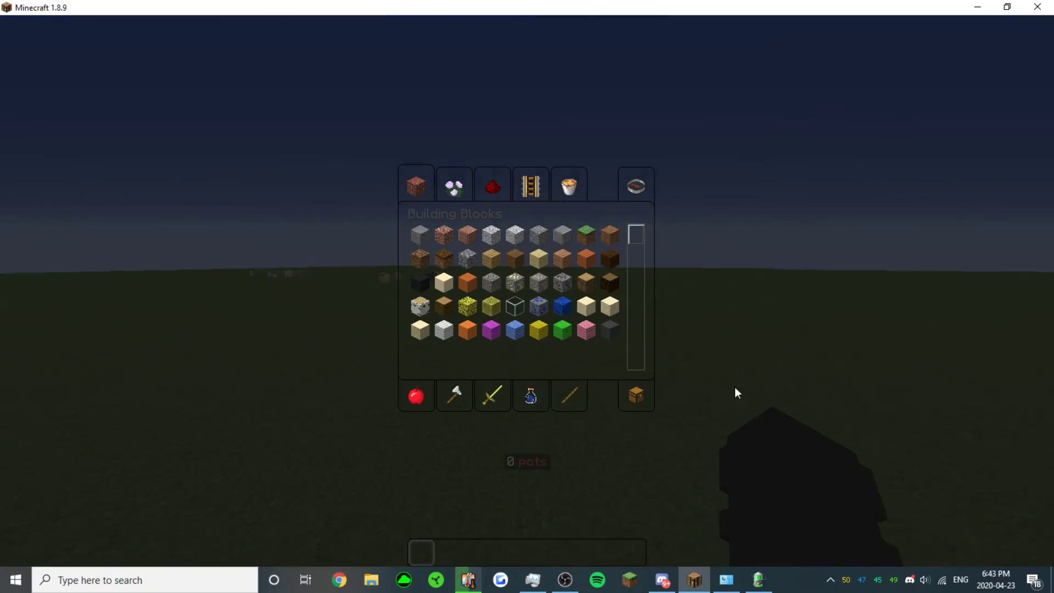
key("e")
mouse_move(889, 591)
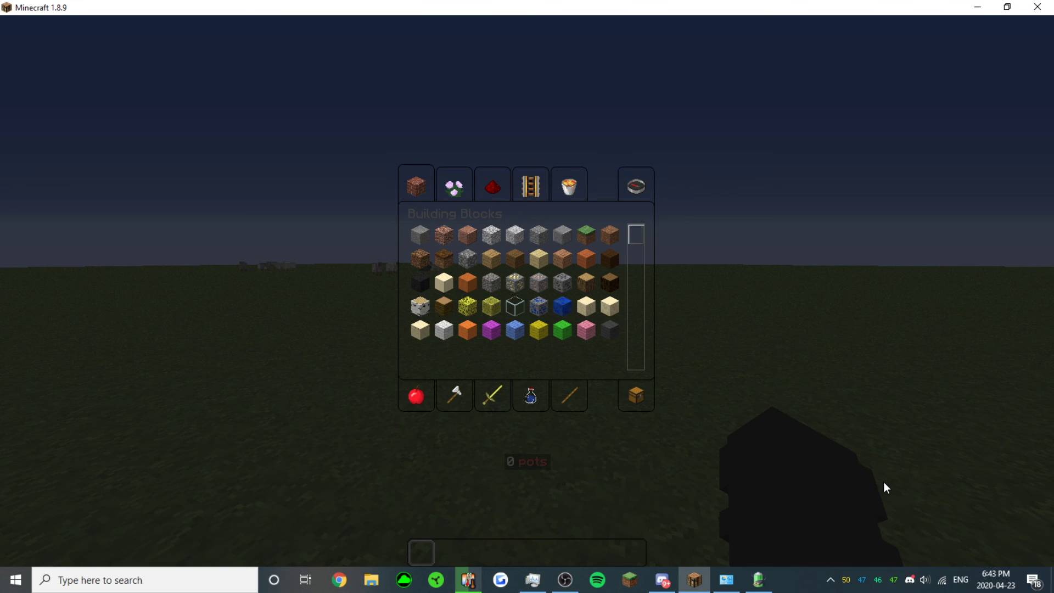
Step: Close the creative inventory and sprint across the plains past the animals, strafing around while watching the frame rate
key("e")
key("w")
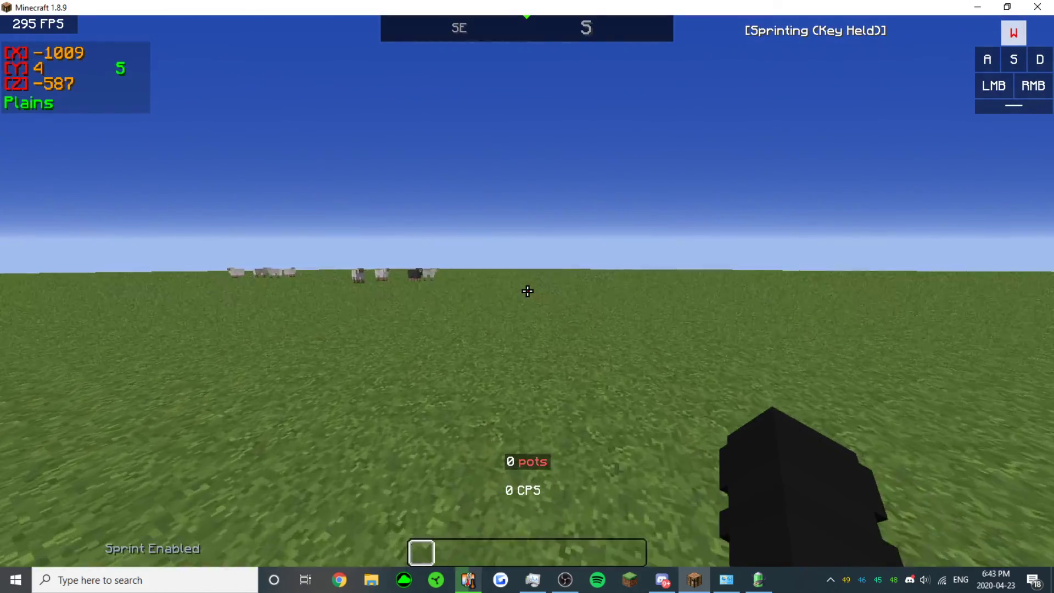
key("a")
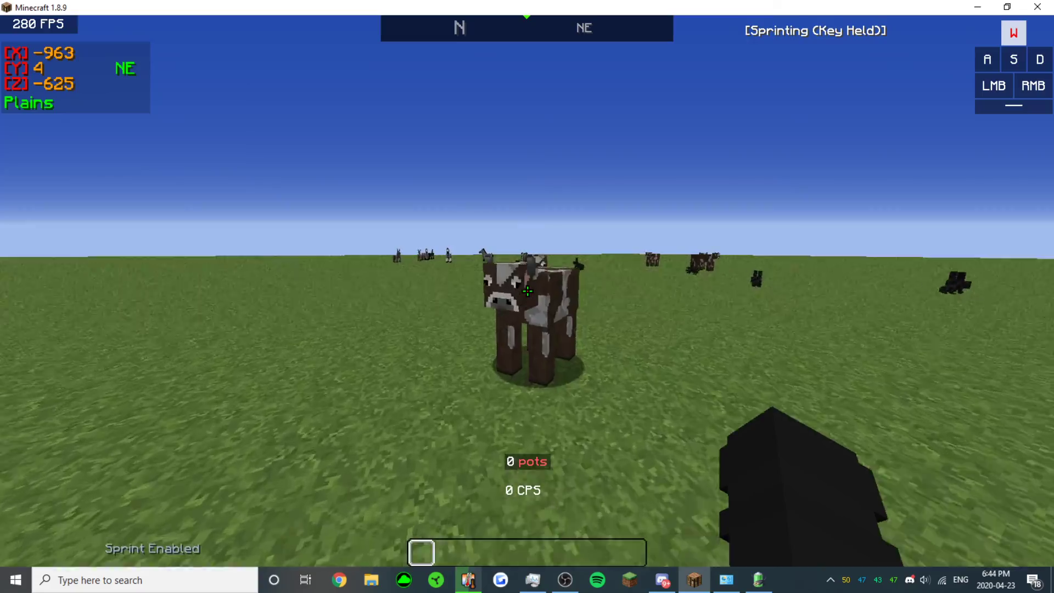
key("a")
key("d")
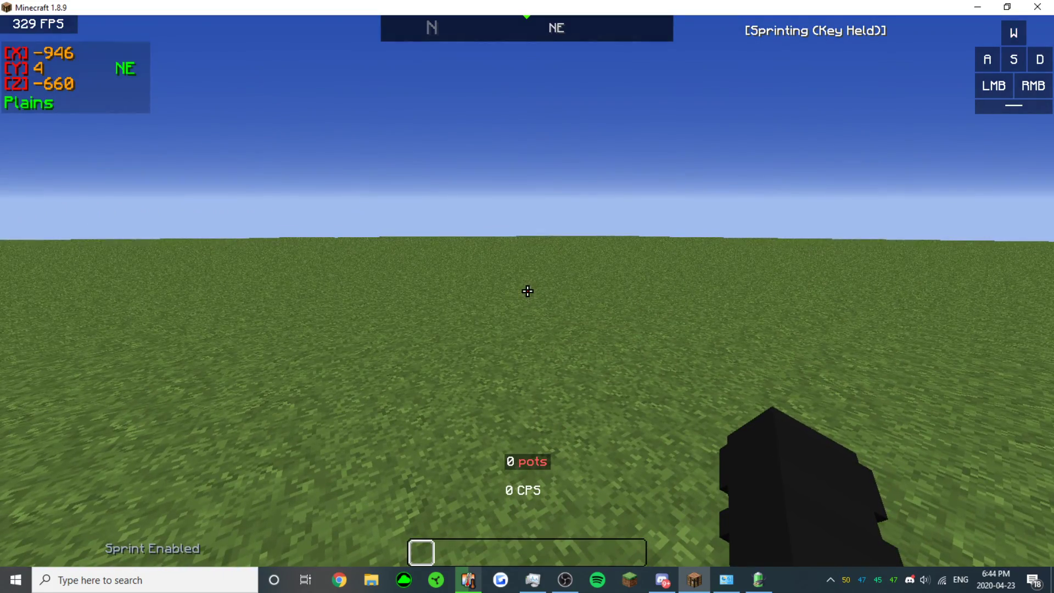
Step: Run north and jump, cycling through the camera perspectives back to first person
key("w")
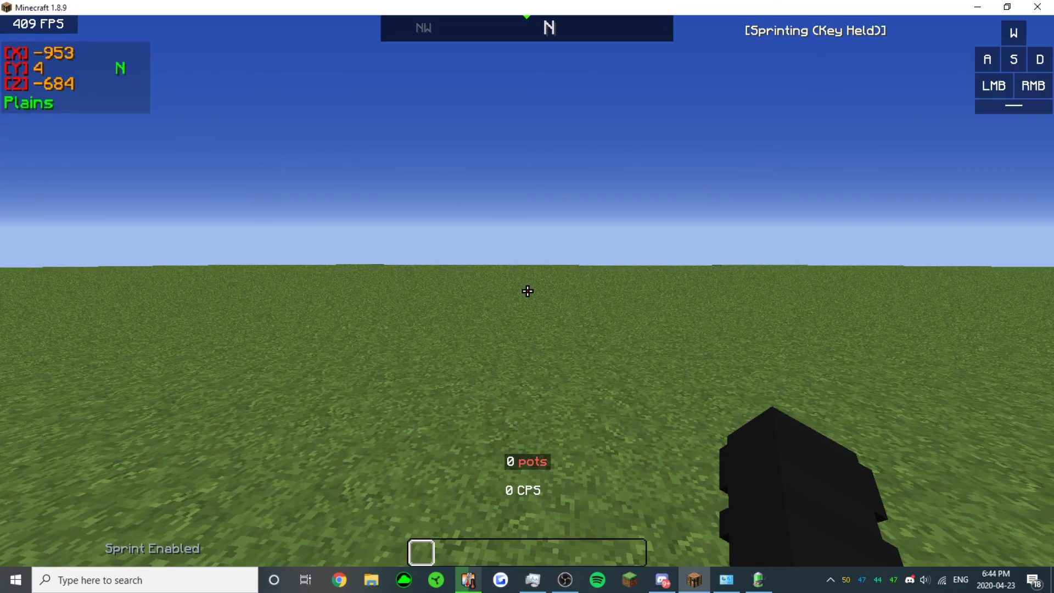
key("space")
key("F5")
key("F5")
key("F5")
key("w")
Step: Sprint and jump southwest toward the horses and attack the gray horse
left_click(527, 291)
left_click(527, 291)
left_click(527, 291)
left_click(527, 291)
left_click(527, 291)
left_click(528, 290)
left_click(527, 291)
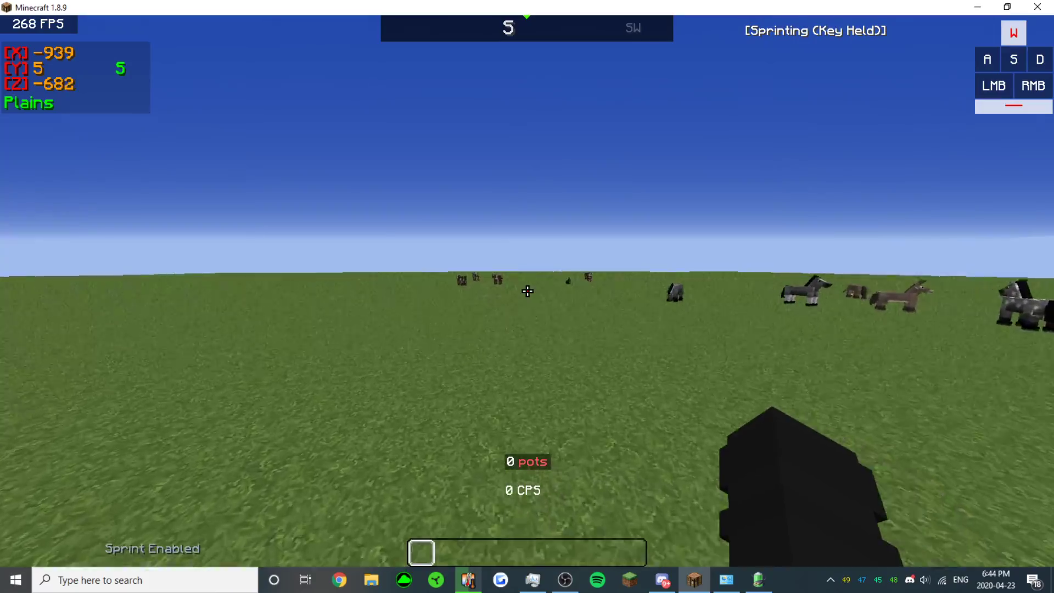
left_click(527, 291)
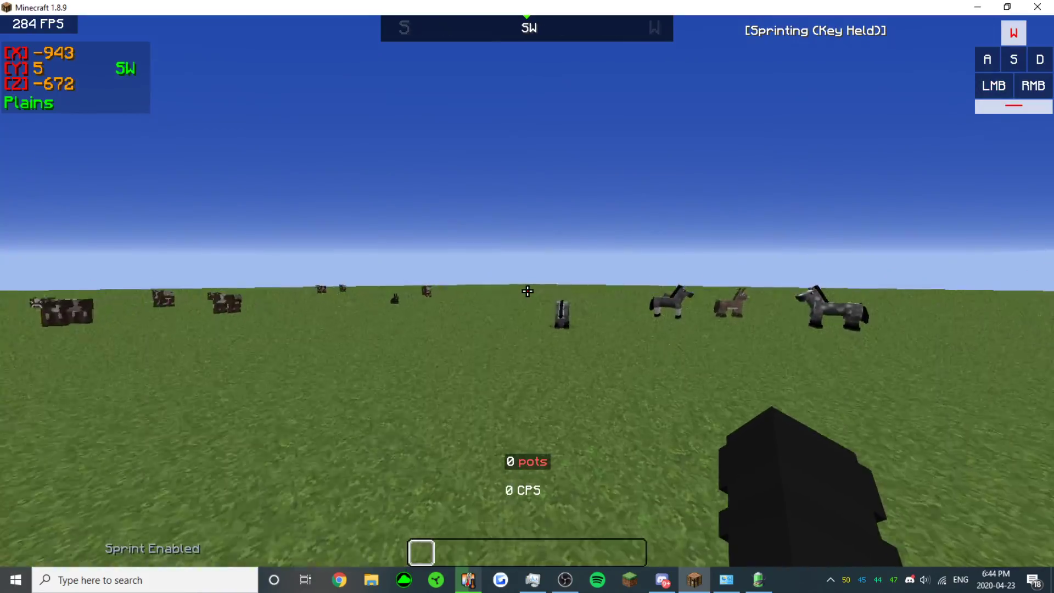
left_click(527, 291)
left_click(527, 291)
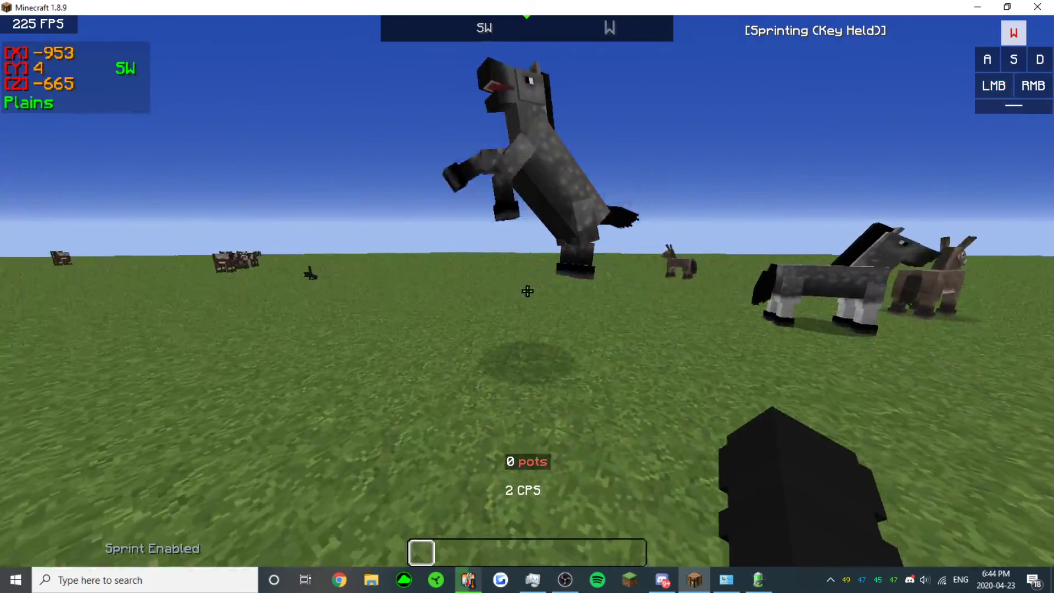
Step: Strafe away from the horses and sprint southeast to attack the cow ahead
key("a")
key("d")
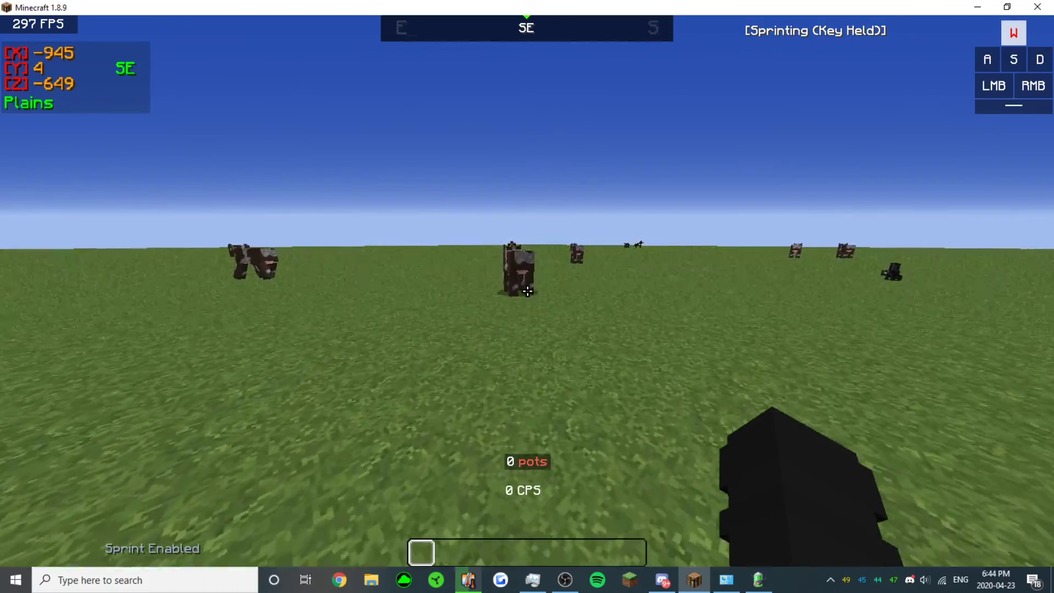
left_click(527, 291)
left_click(528, 291)
left_click(527, 291)
left_click(527, 291)
left_click(527, 291)
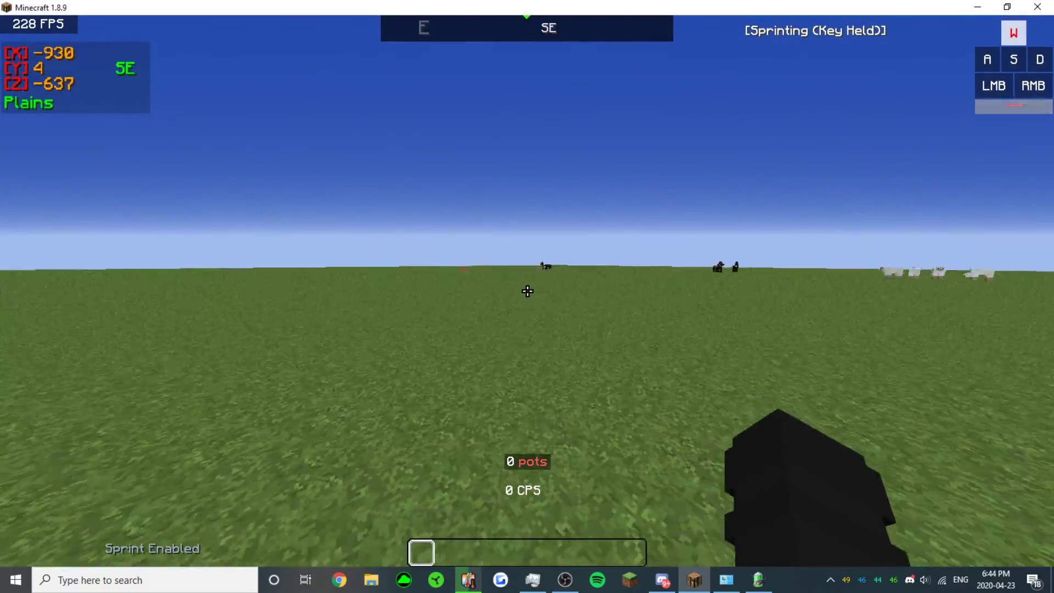
Step: Examine the CPU load in Task Manager, and return to Minecraft to sprint southeast briefly before pausing the game
key("e")
left_click(545, 587)
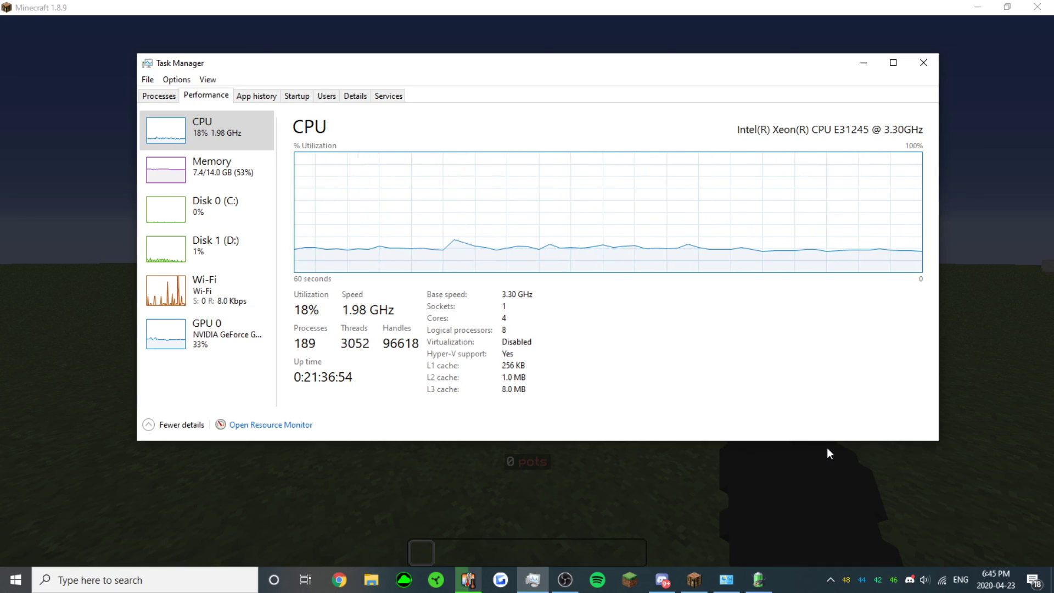
left_click(669, 467)
key("e")
key("w")
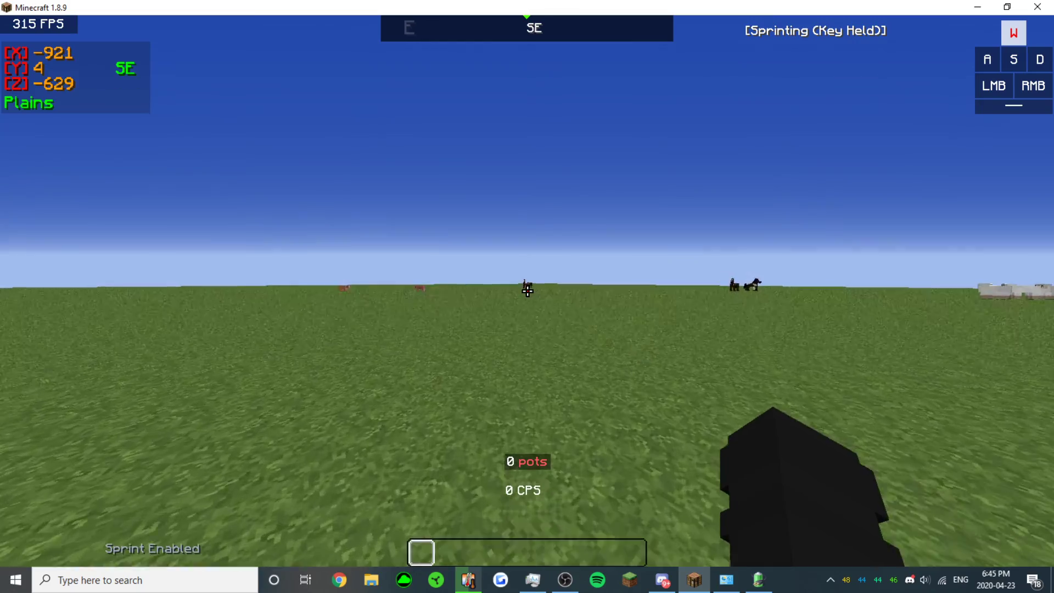
key("Escape")
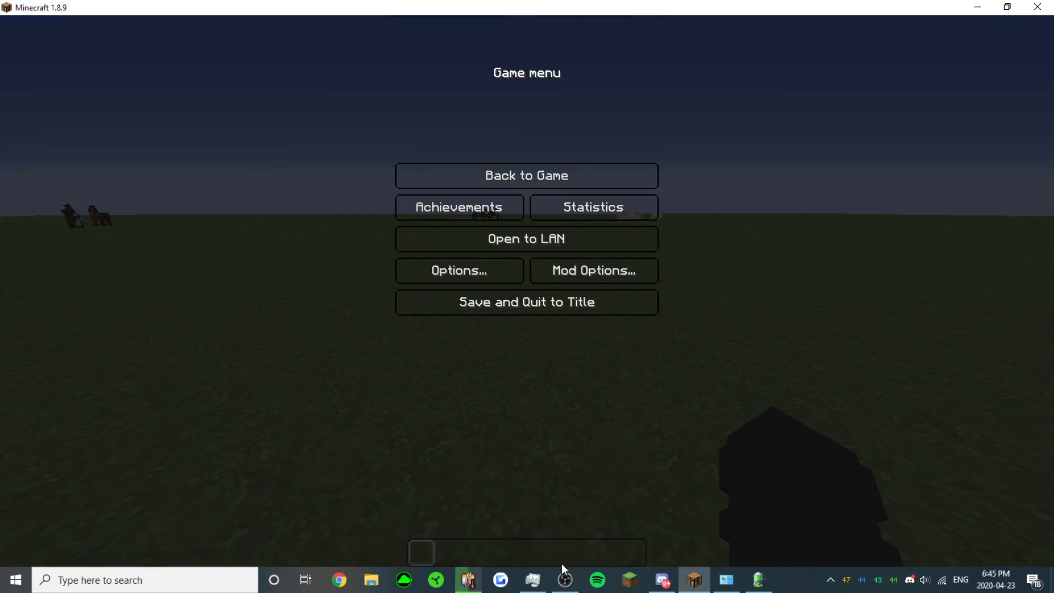